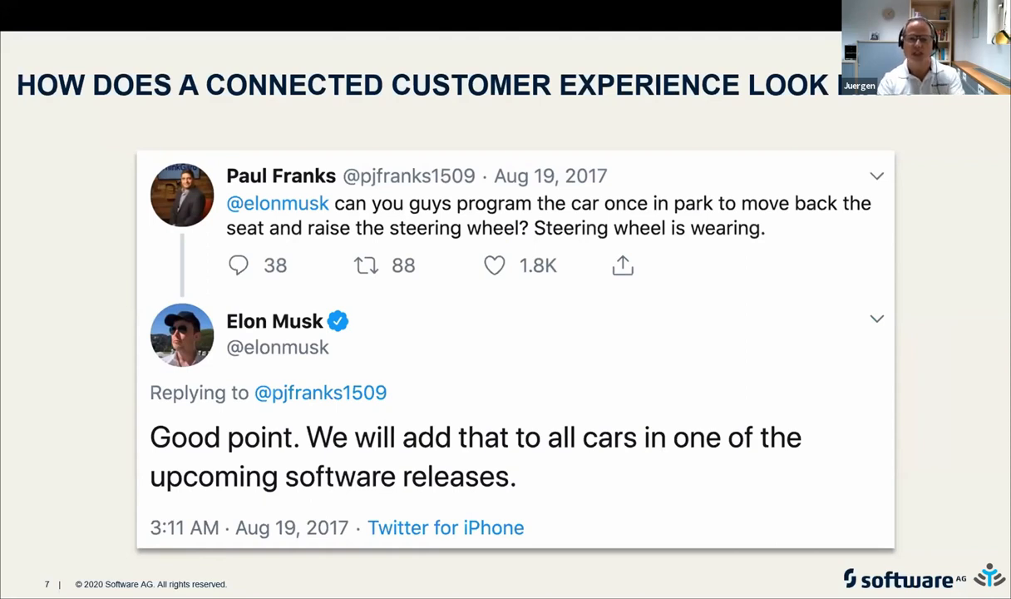
Step: Advance the deck one slide toward the IoT platform pyramid slide
key(Right)
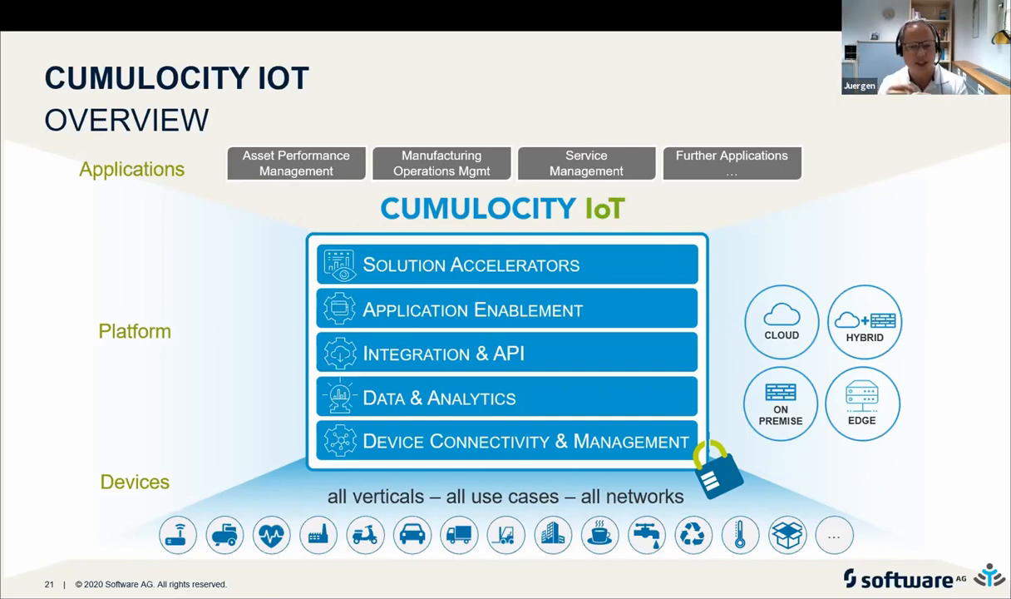
Step: Advance past the analyst rankings slide to slide 24, Democratize IoT
key(Right)
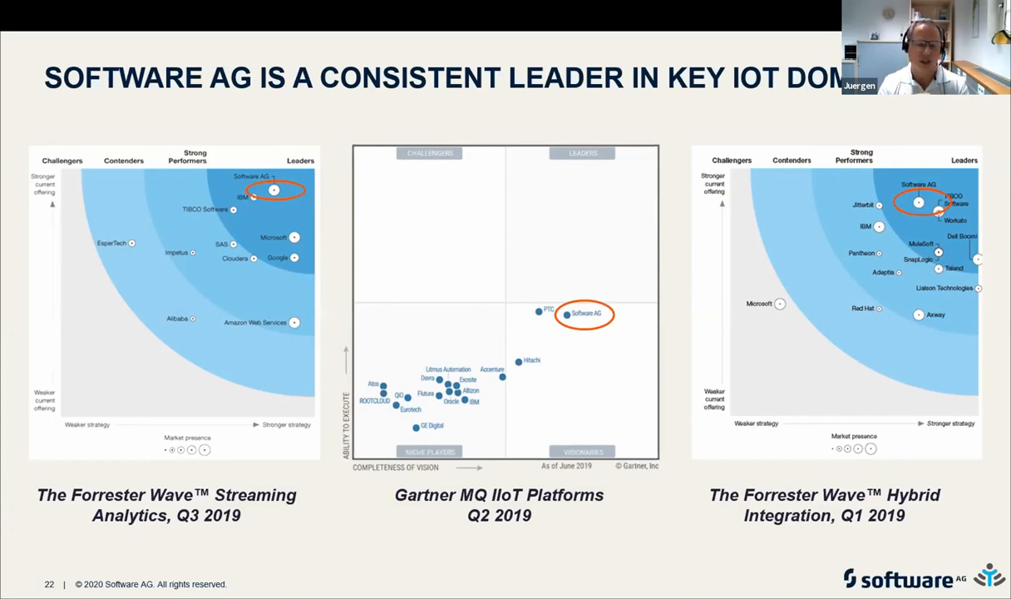
key(Right)
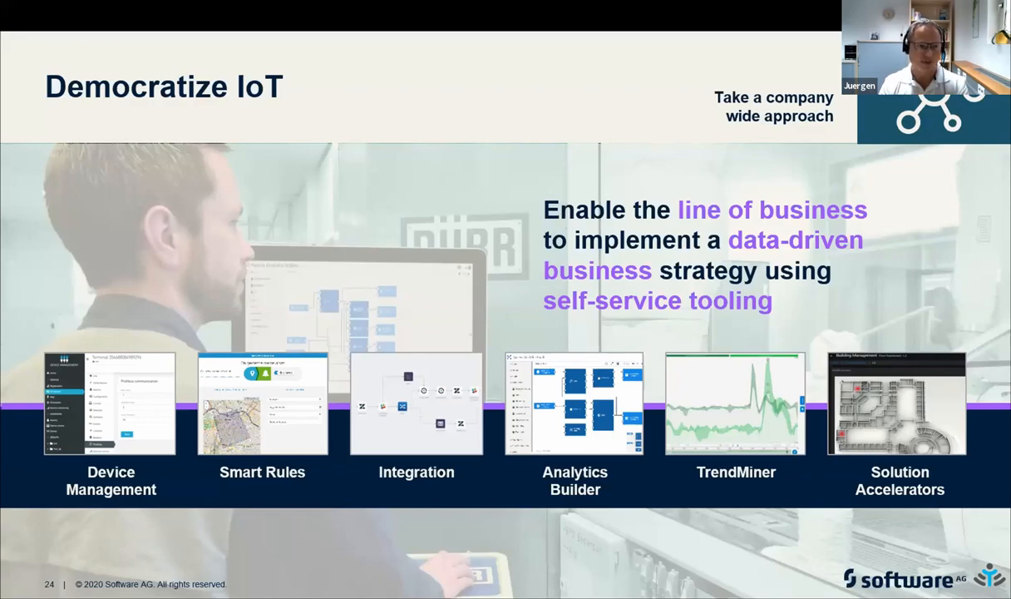
Step: Advance to slide 25, Live Demos
key(Right)
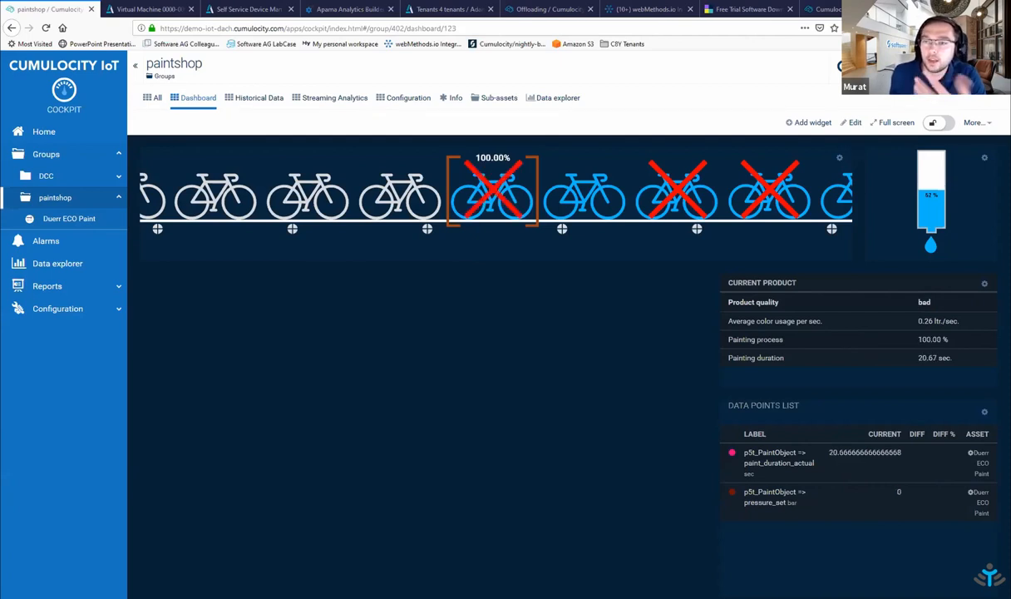
Step: Review the application switcher list, then move to the ADAMOS virtual machine dashboard tab
click(925, 83)
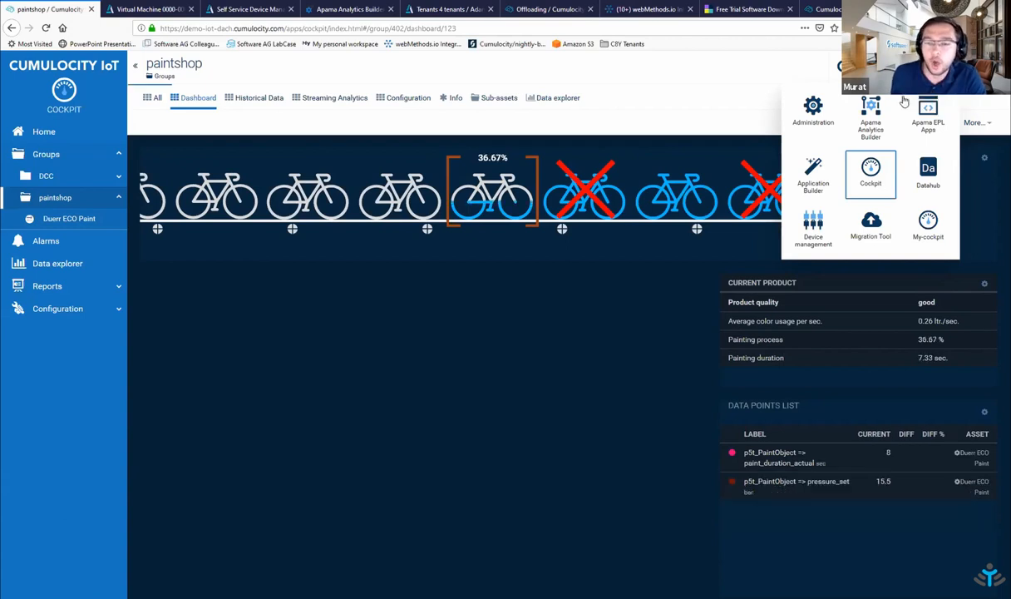
click(673, 300)
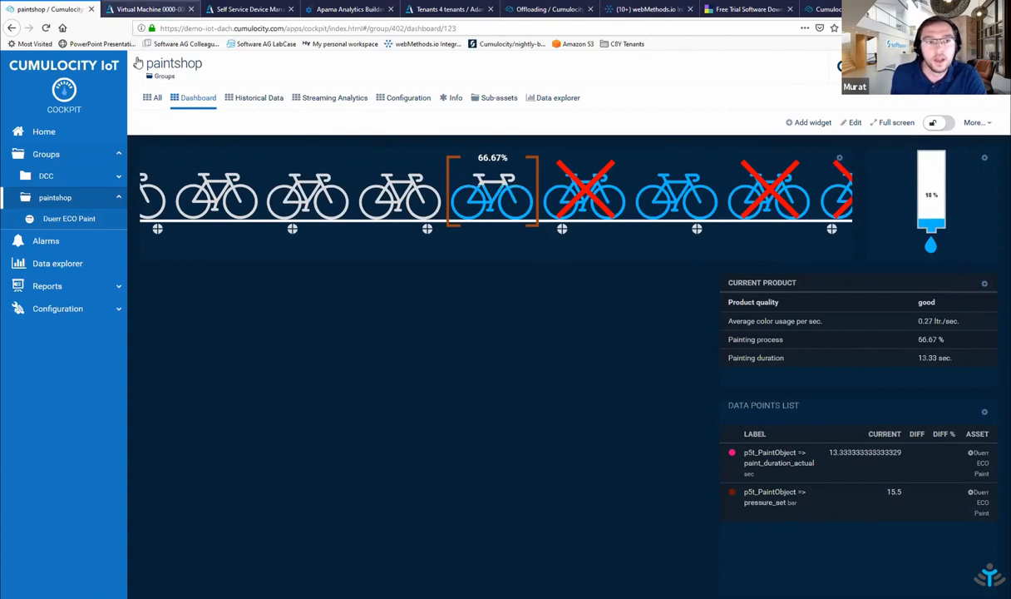
key(ctrl+Tab)
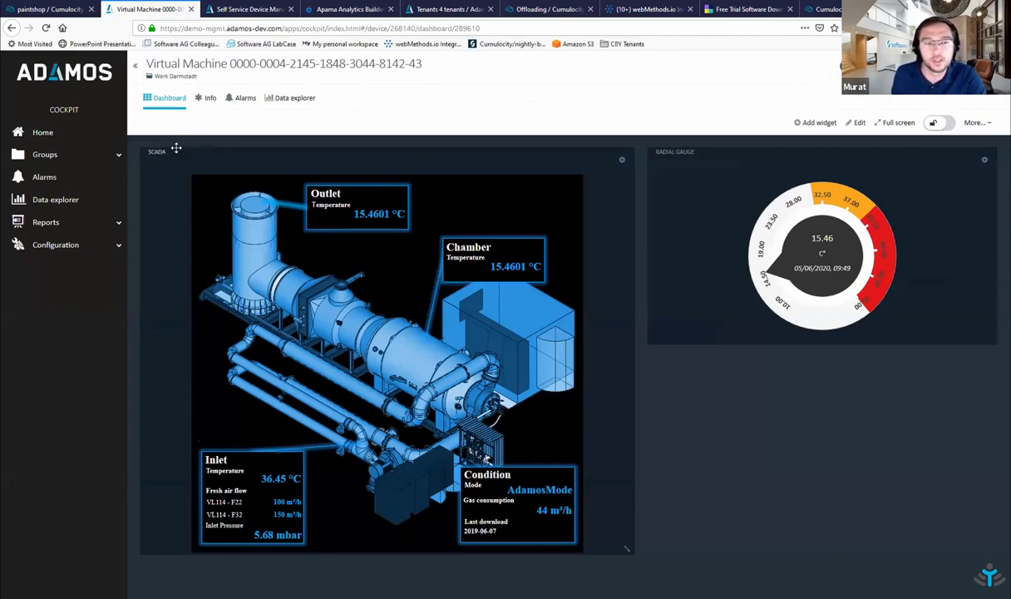
Step: Switch to the ADAMOS Self Service Device Management selective data upload page
click(241, 11)
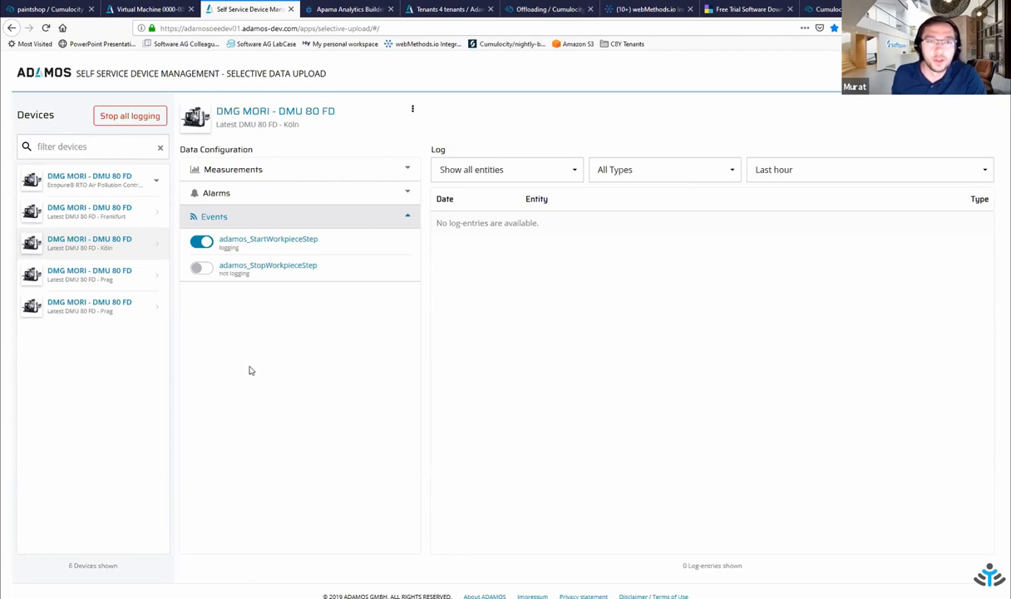
Step: Return to the first browser tab, the Cumulocity paintshop dashboard
key(ctrl+1)
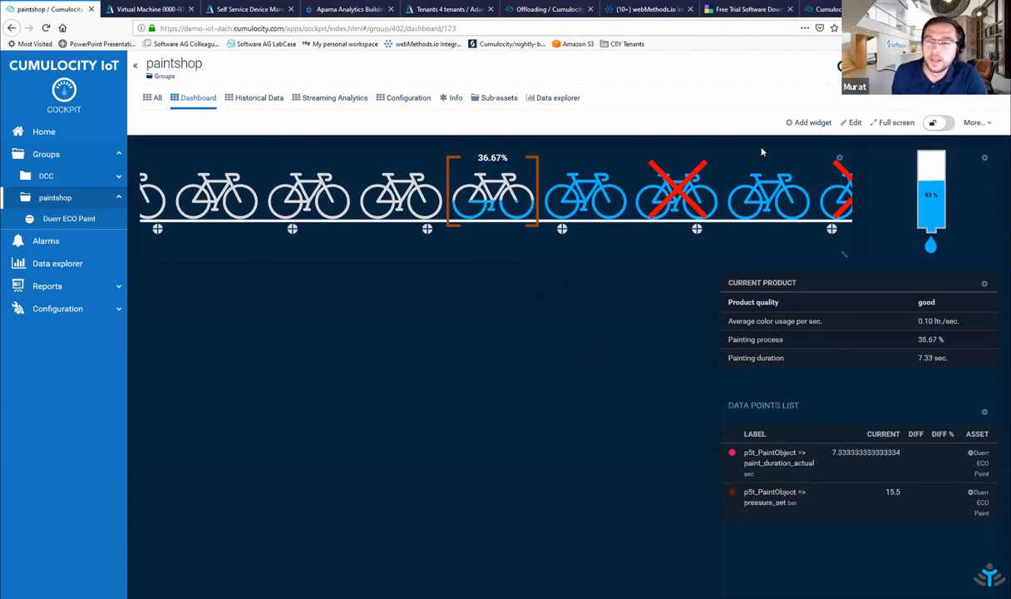
Step: Add a Data points graph widget showing the last minute of pressure data and save it
click(810, 123)
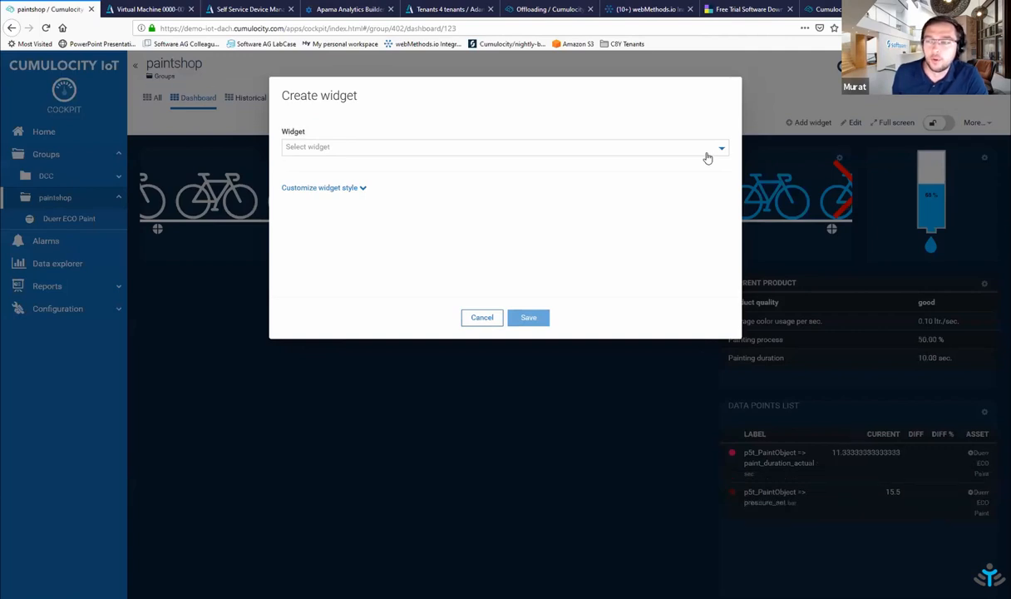
click(614, 147)
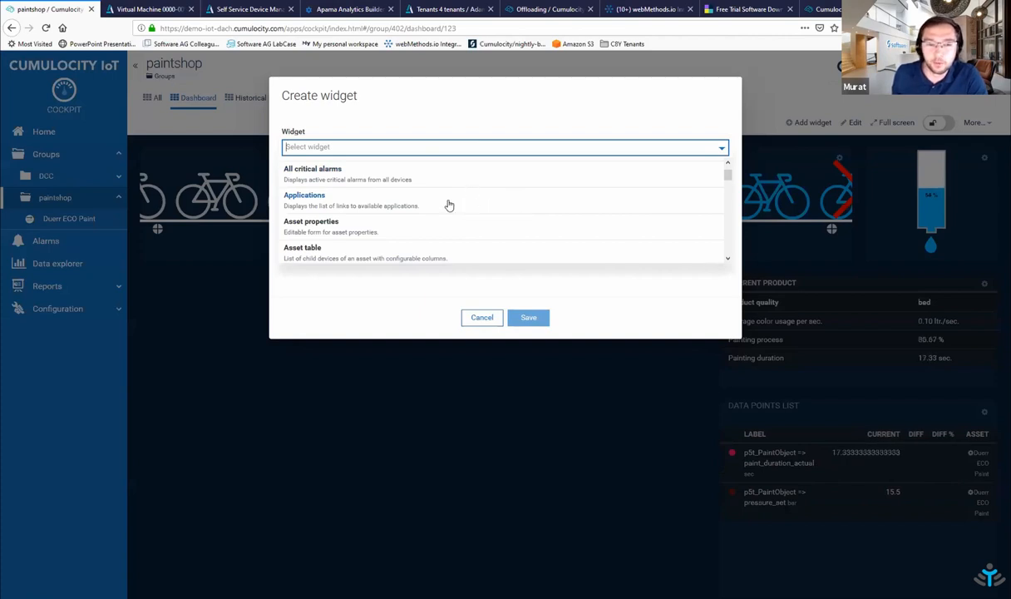
scroll(432, 208, down, 2)
scroll(433, 212, up, 3)
scroll(425, 212, down, 2)
scroll(407, 212, down, 1)
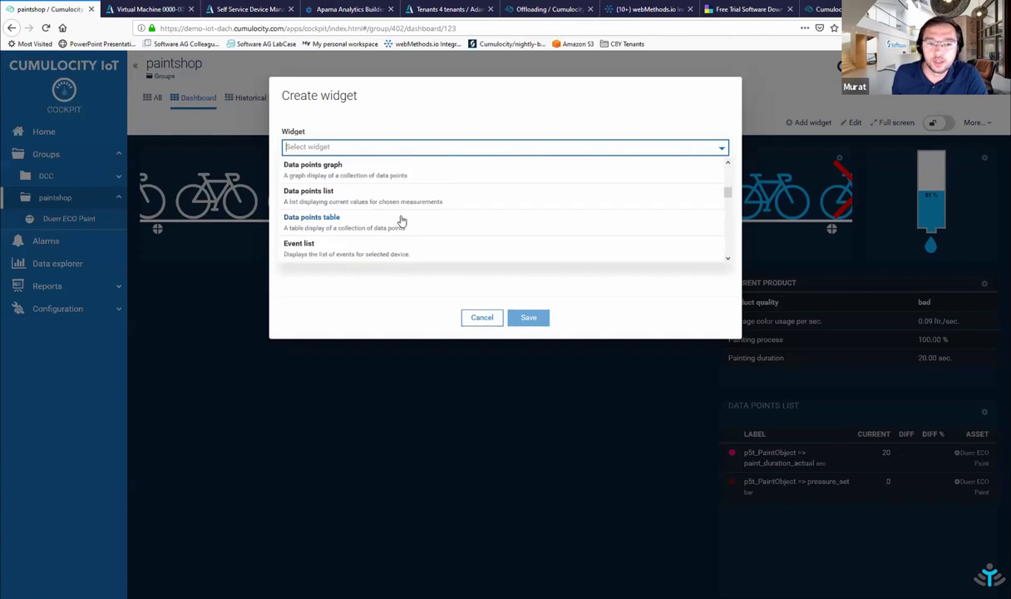
click(358, 175)
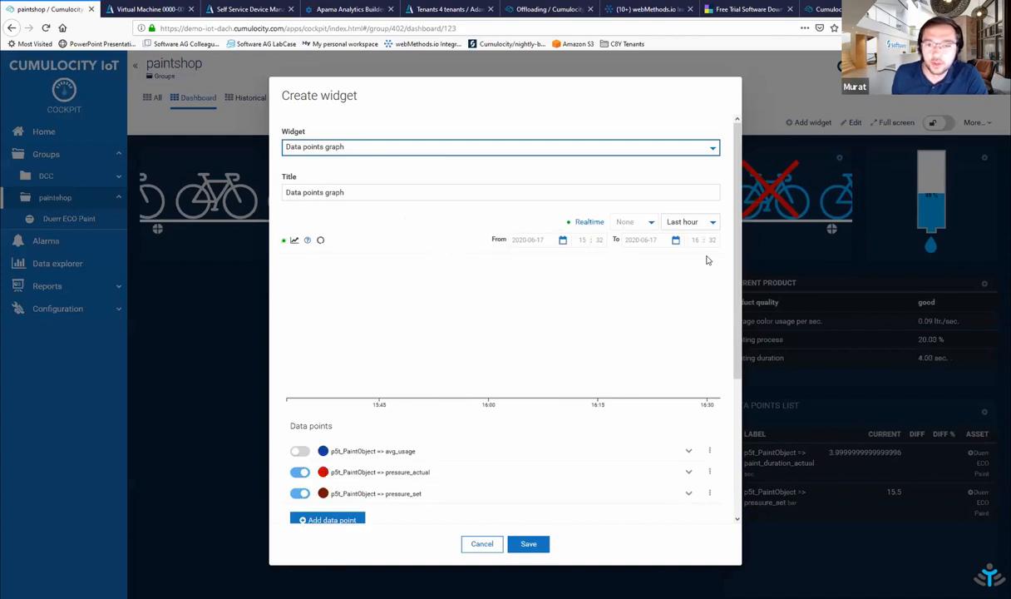
click(688, 221)
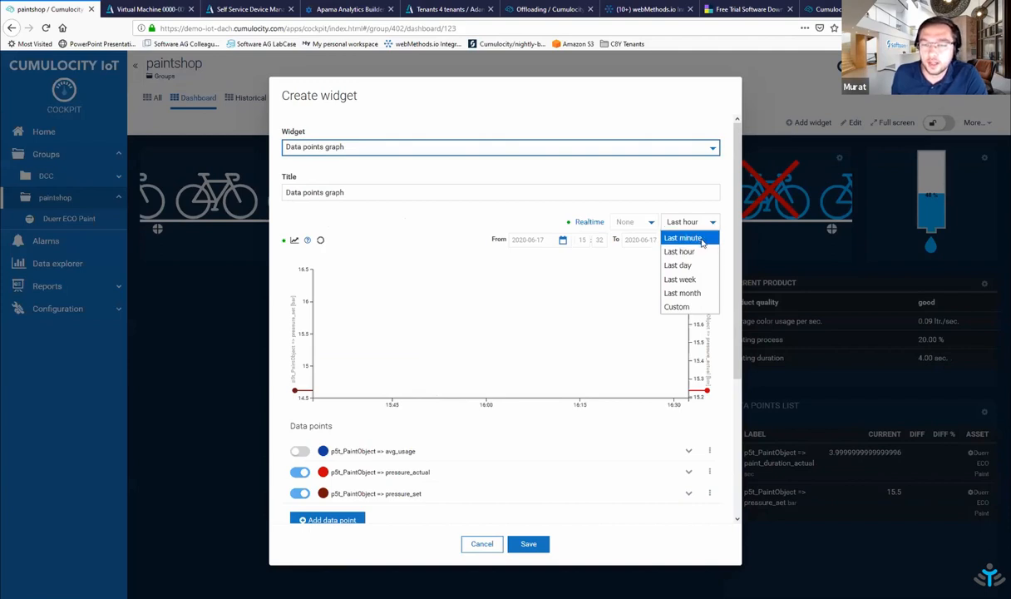
click(702, 241)
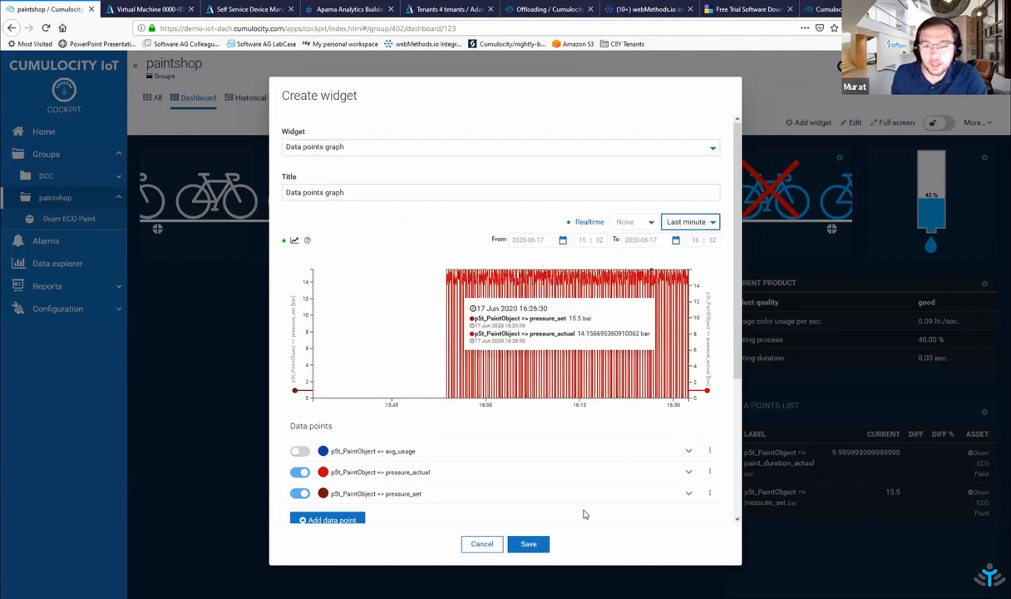
click(529, 544)
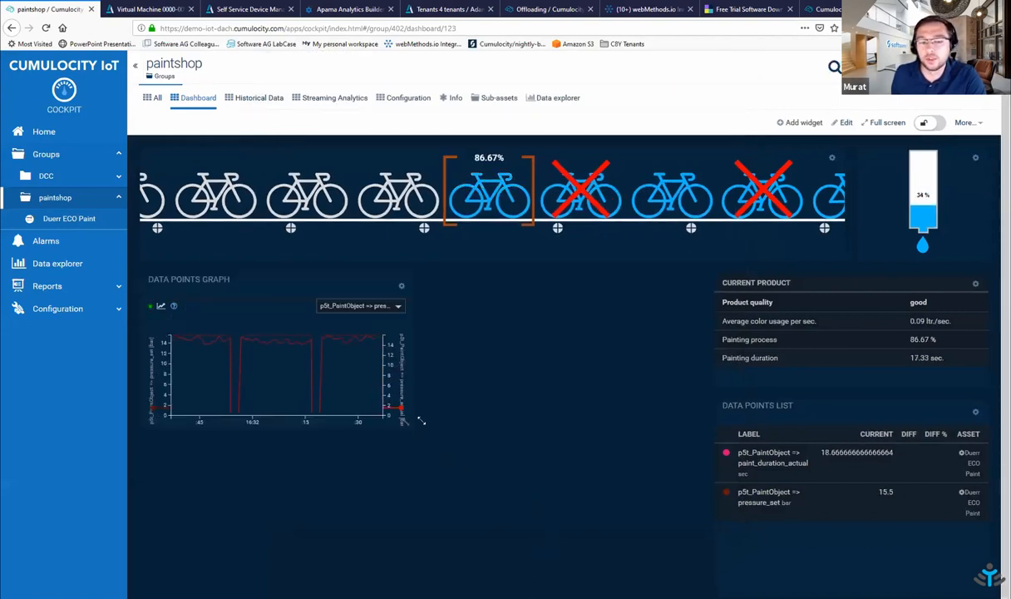
Step: Widen the Data points graph widget by dragging its resize handle
drag(405, 426, 474, 422)
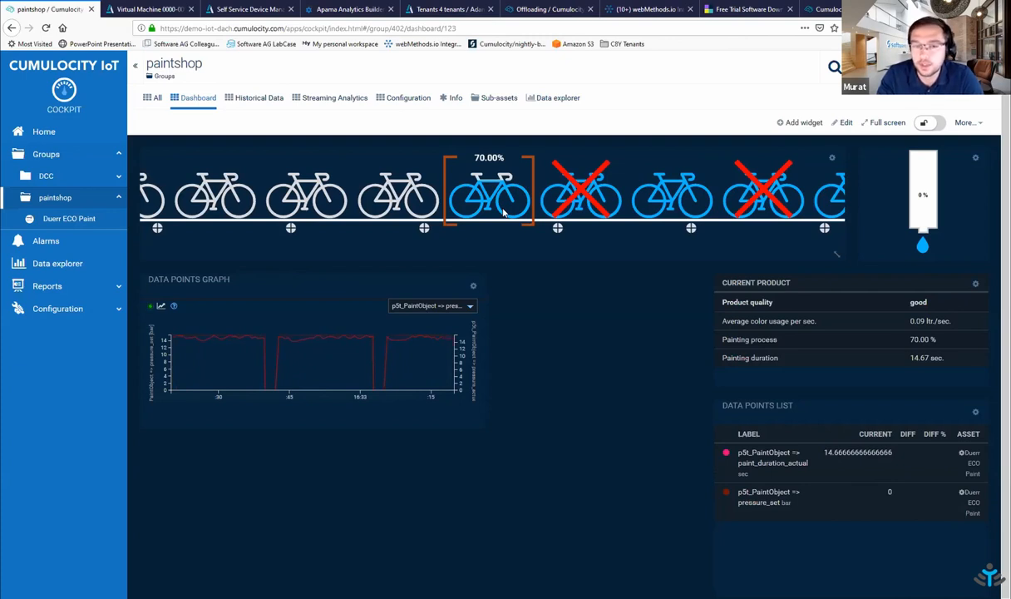
Step: View the paintshop group's Streaming Analytics page, then its Info page
click(335, 97)
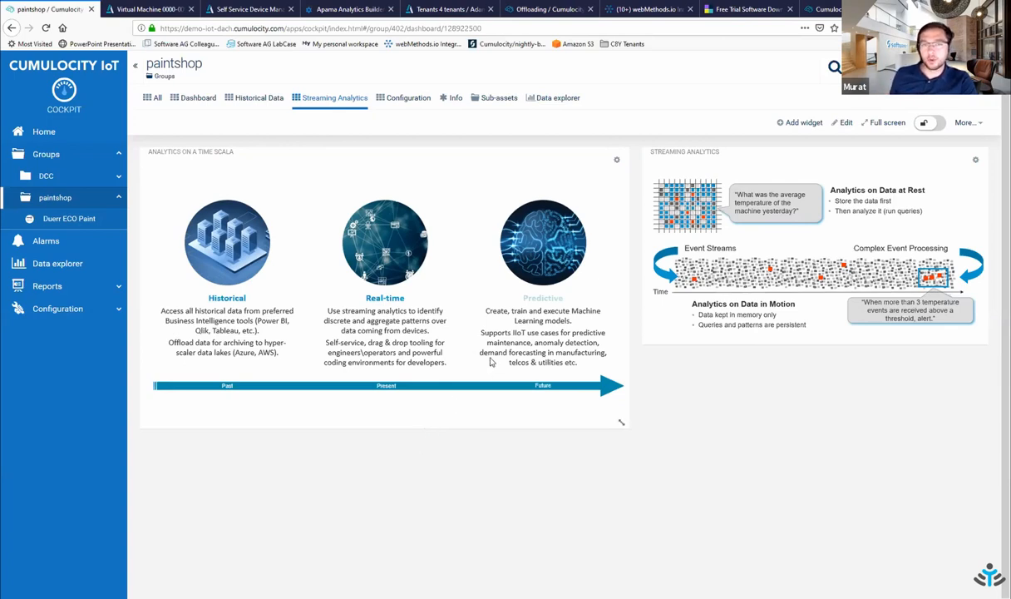
click(450, 98)
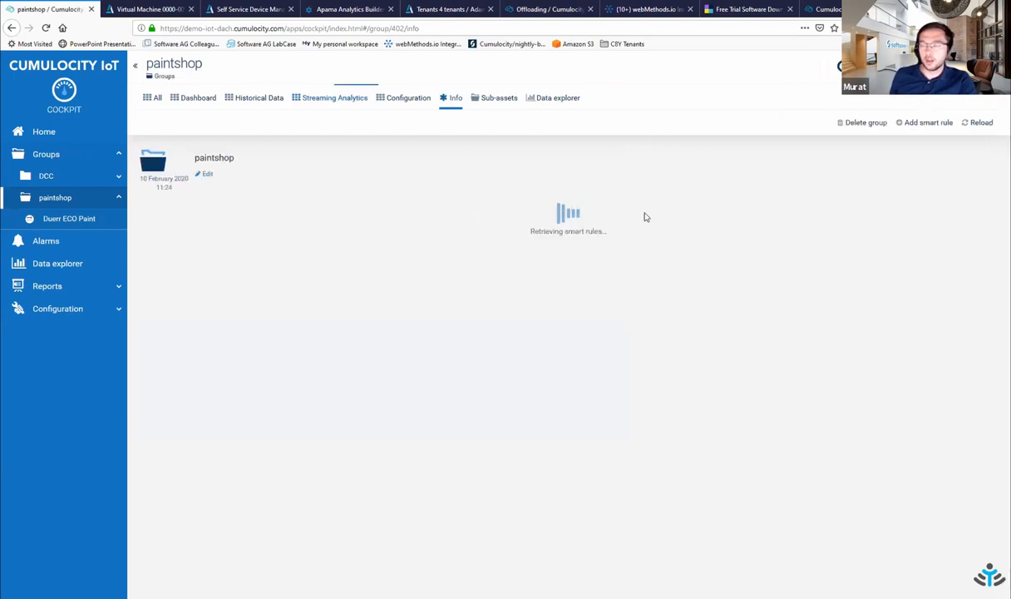
Step: Start a new global smart rule, landing on the 'On alarm send email' form
click(927, 123)
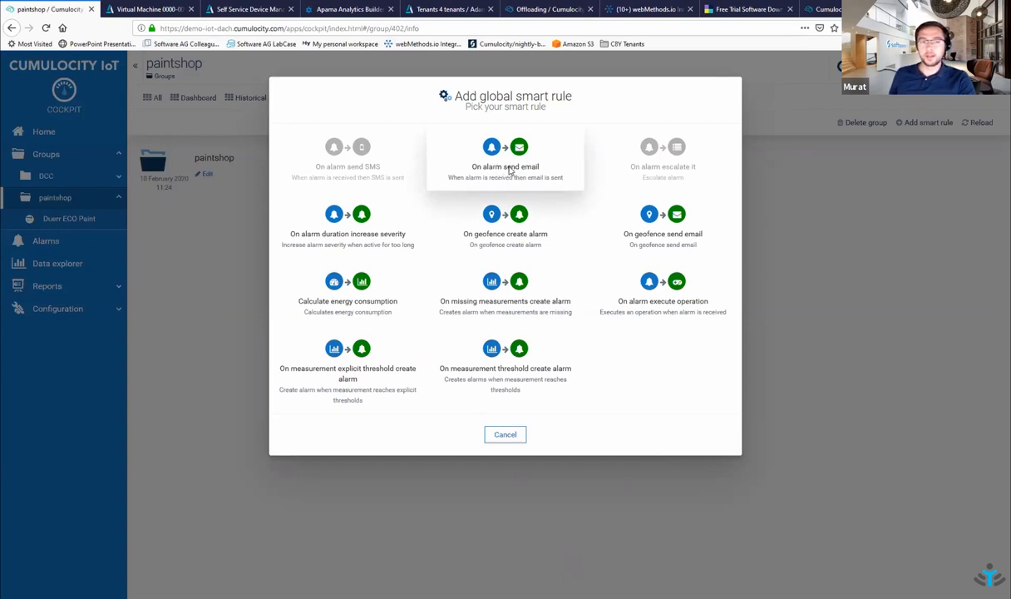
Step: Choose 'On alarm send email', start the recipient field, then cancel the rule and the picker
click(487, 162)
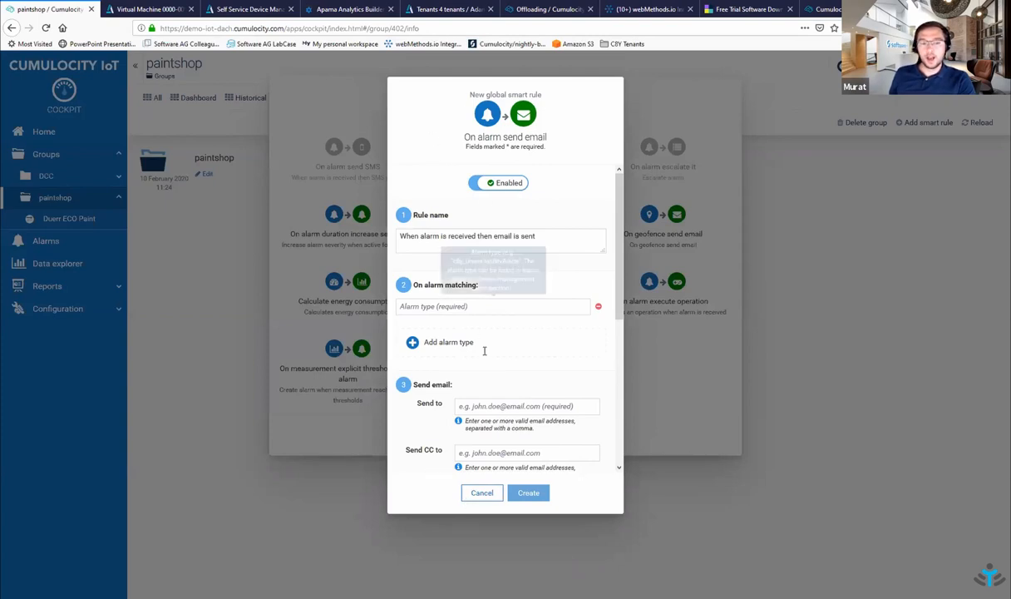
click(527, 406)
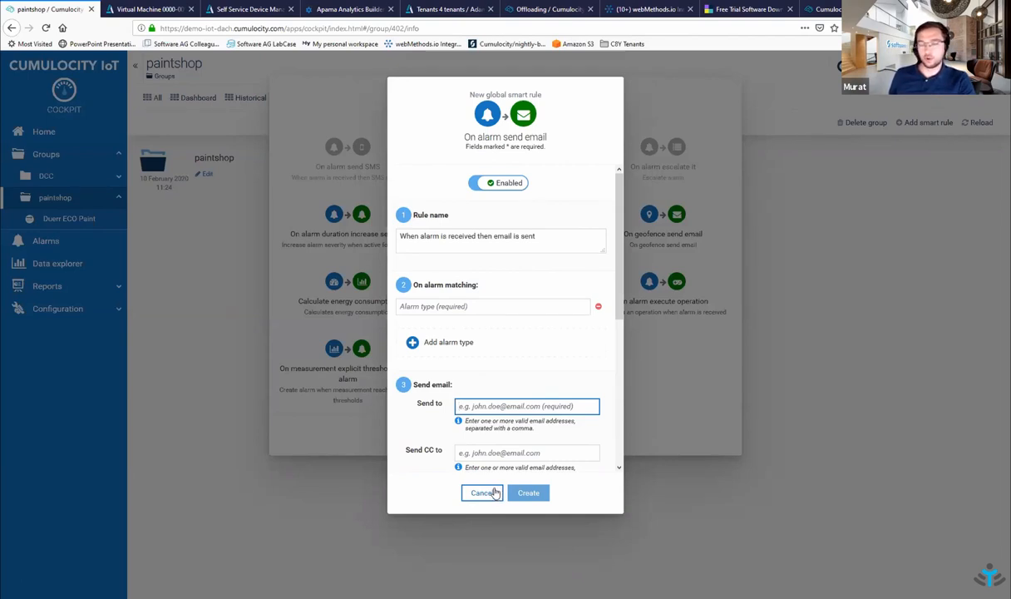
click(484, 493)
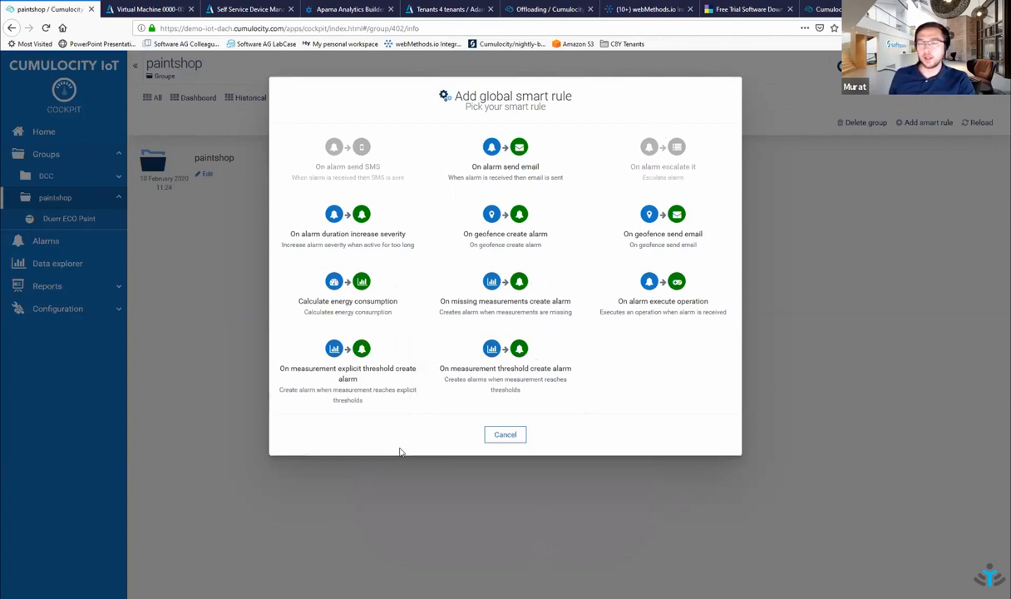
click(496, 439)
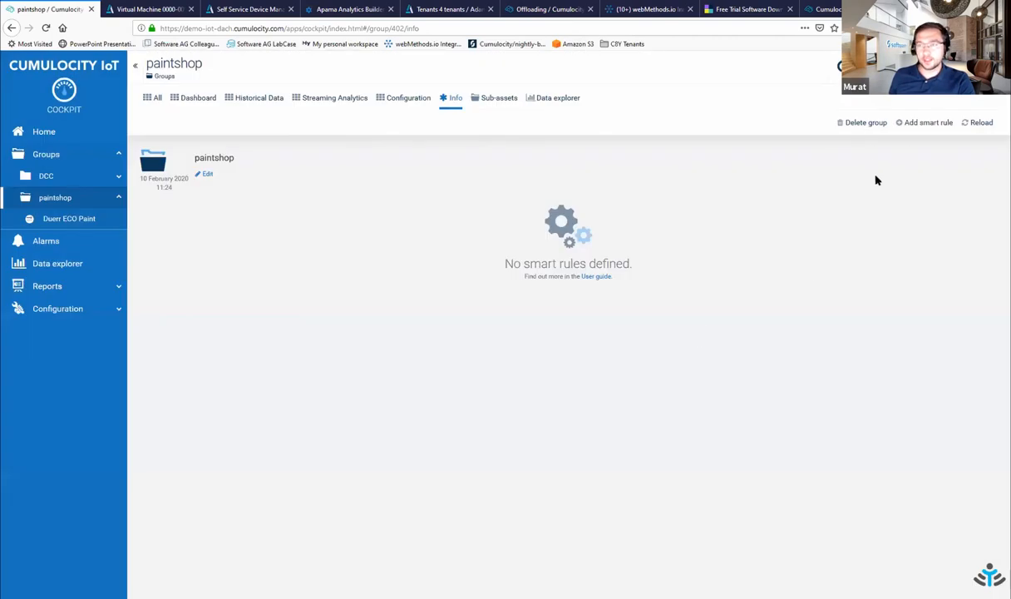
Step: Switch the browser to the Apama Analytics Builder PaintingQualityAlarm model
click(345, 9)
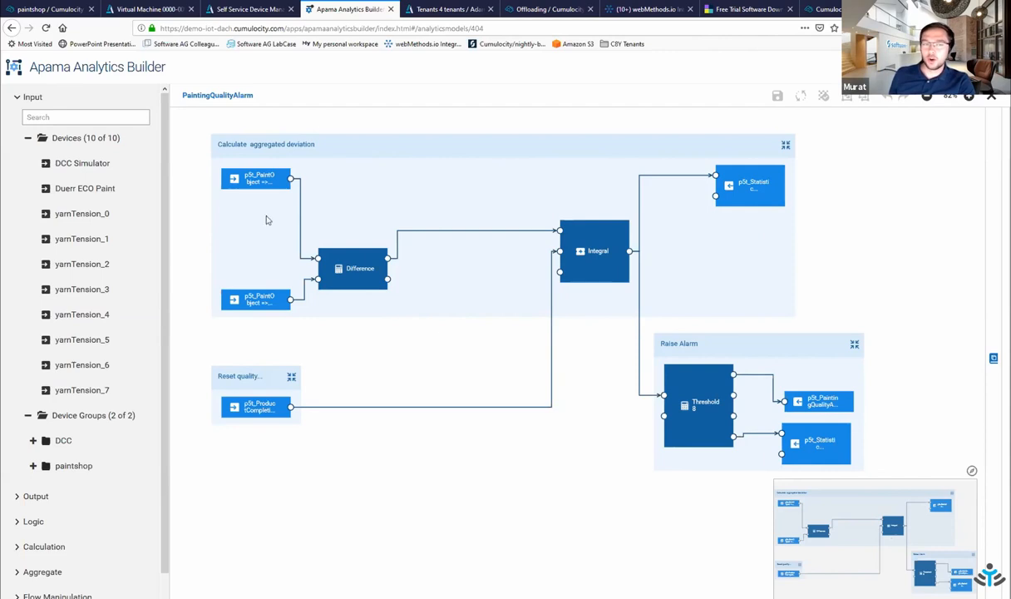
click(247, 179)
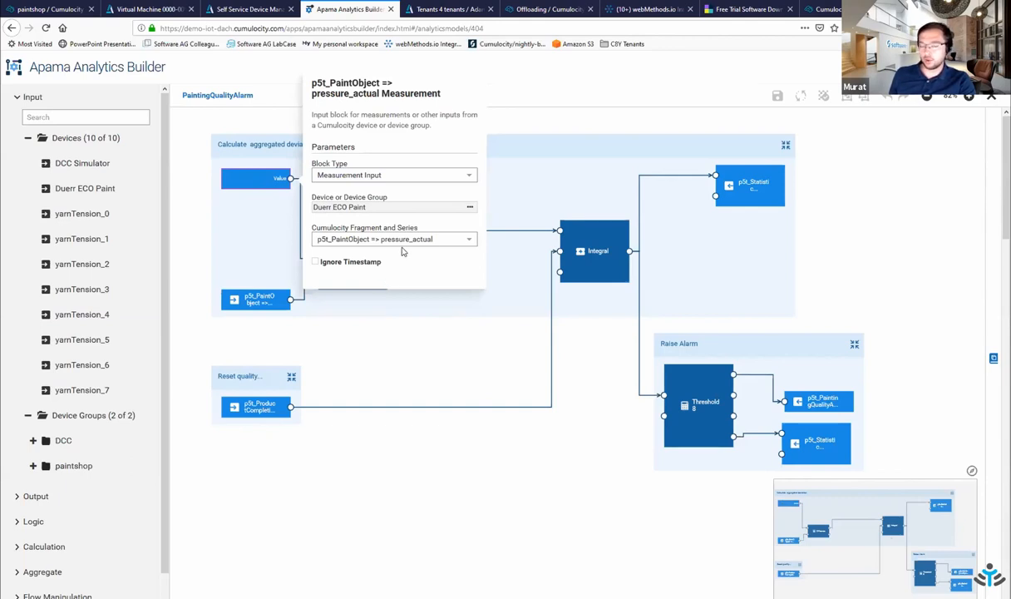
click(416, 366)
click(258, 300)
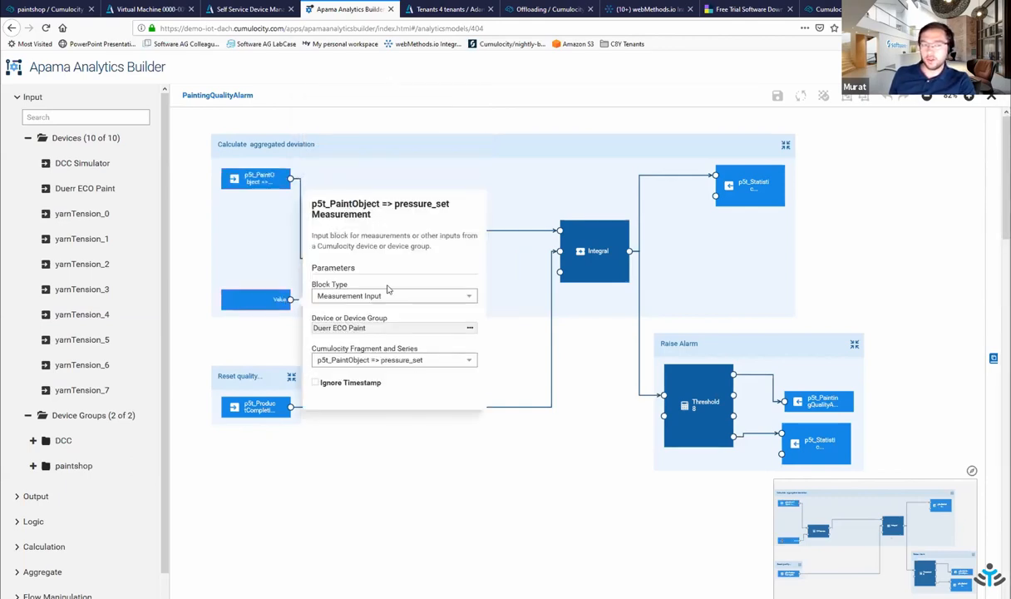
click(430, 438)
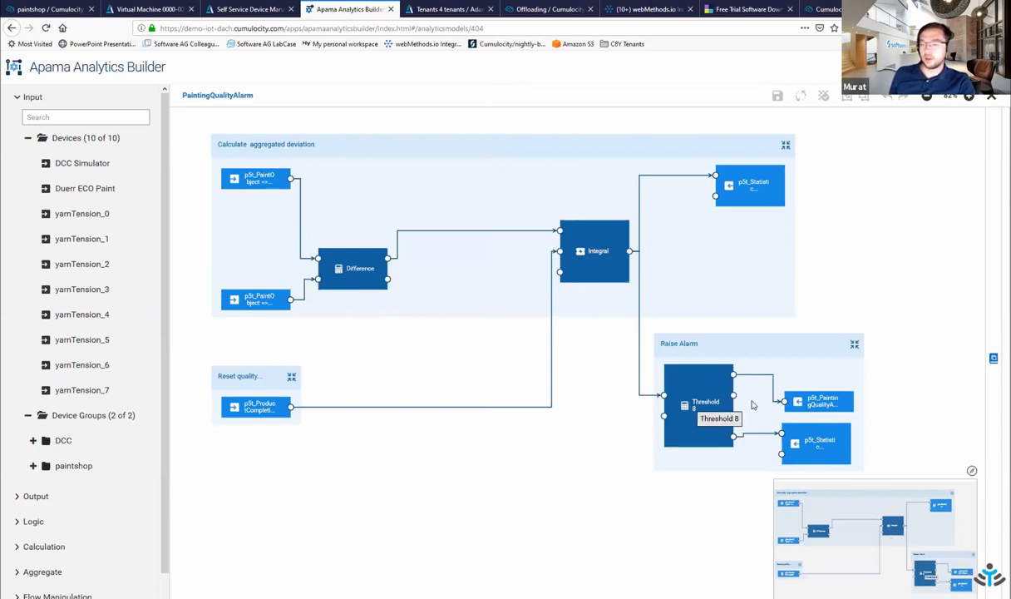
click(805, 404)
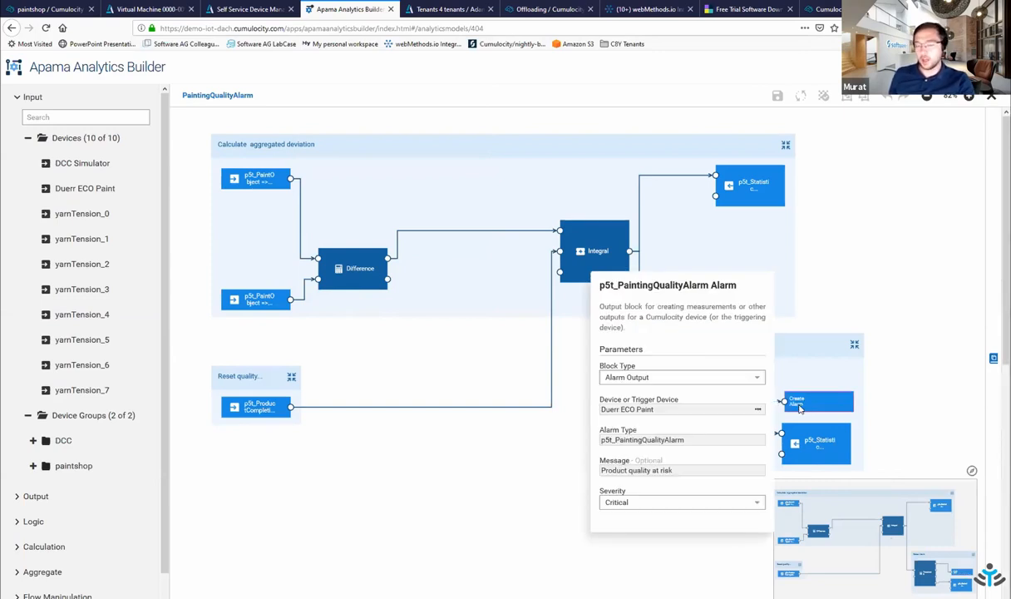
click(443, 484)
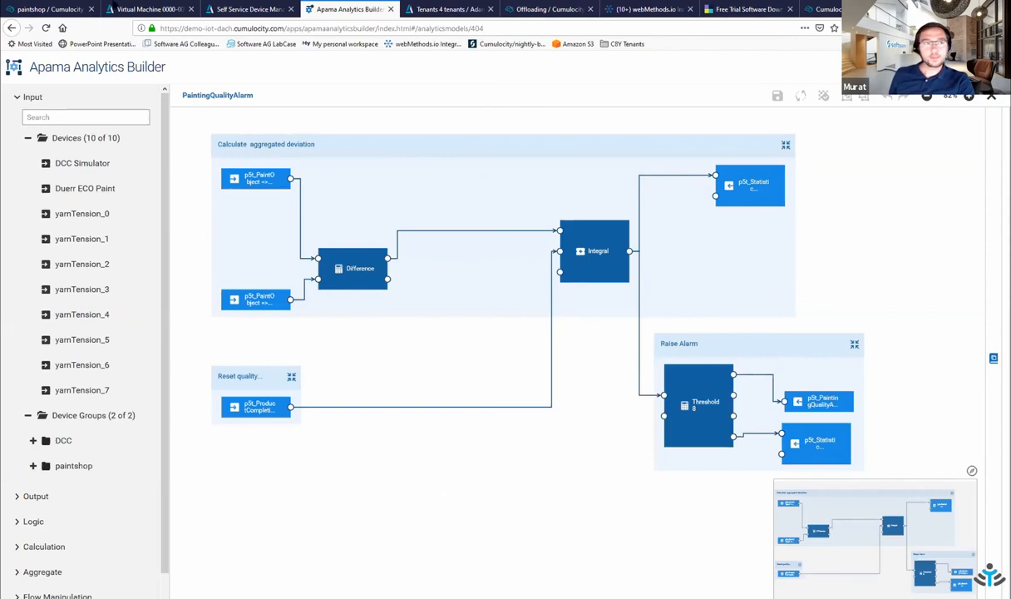
Step: On the paintshop dashboard, begin a new widget of type Alarm list
click(50, 8)
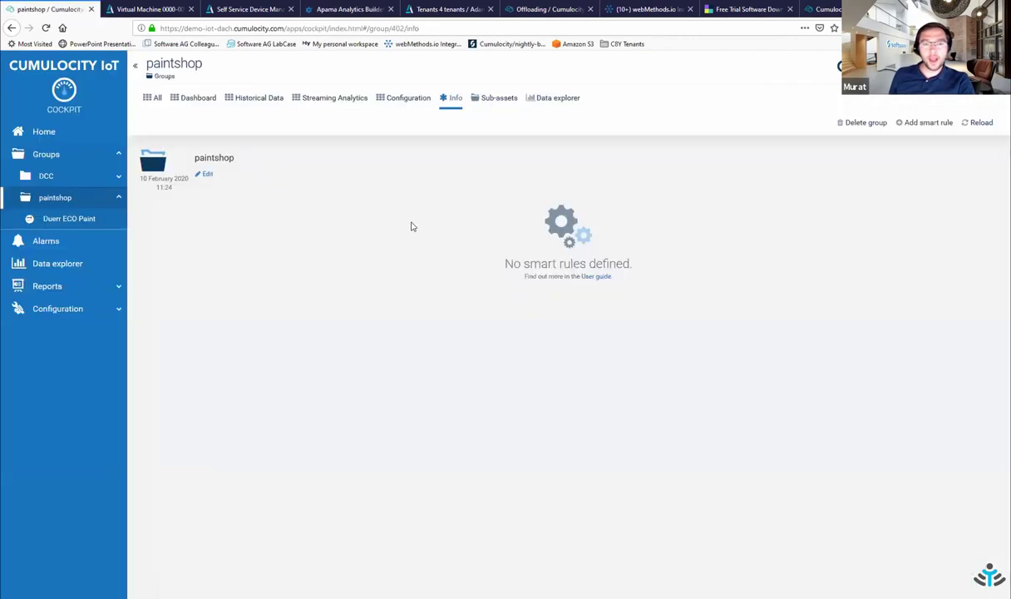
click(204, 98)
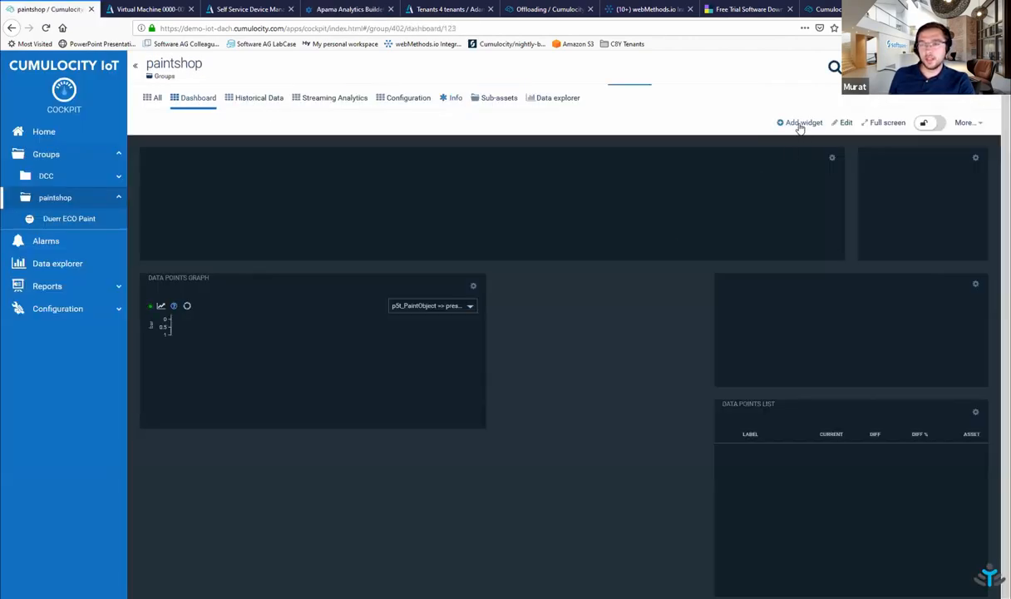
click(800, 122)
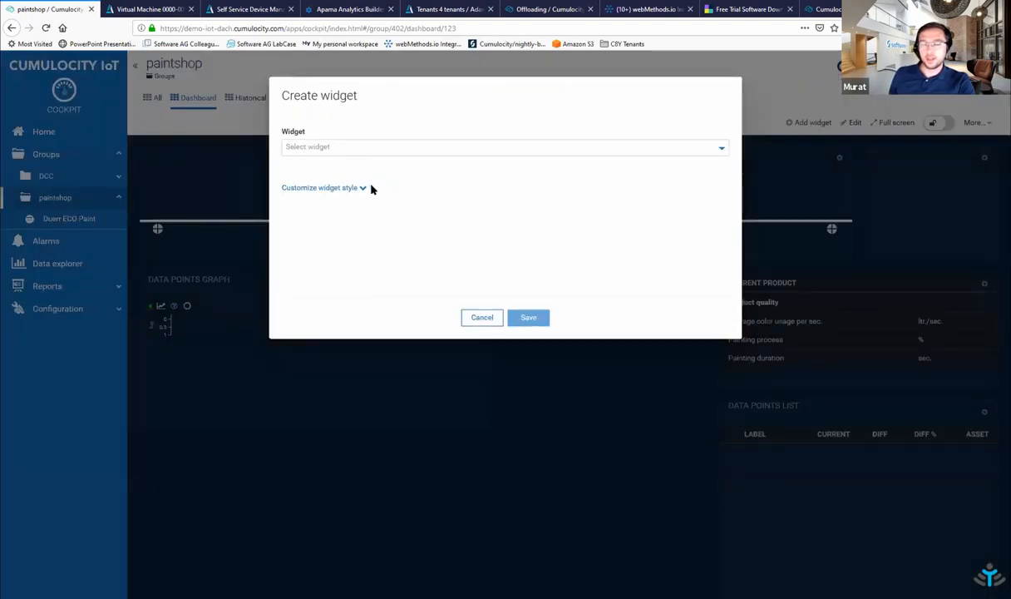
click(345, 148)
click(338, 148)
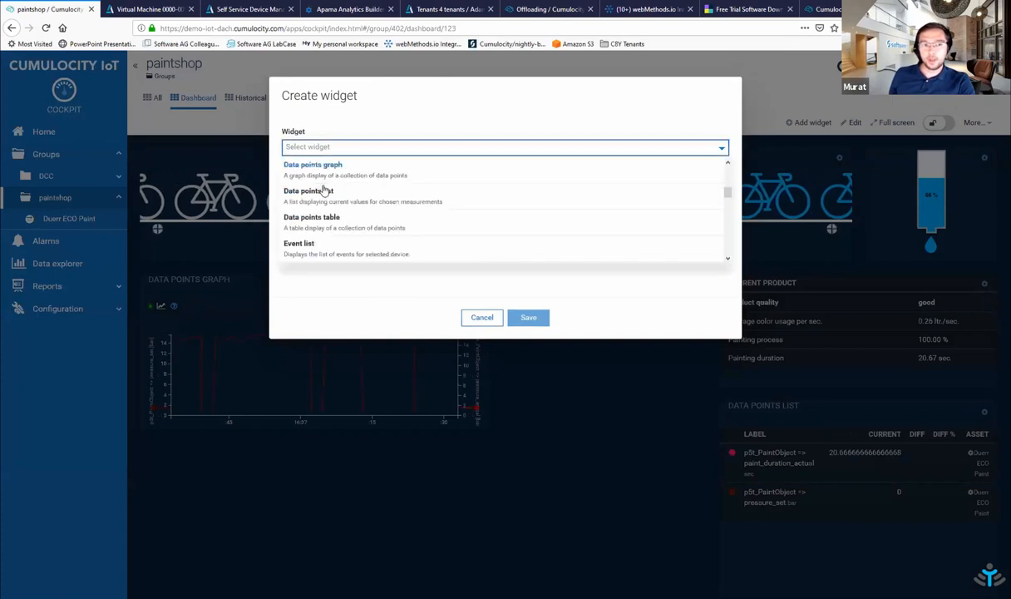
scroll(321, 175, up, 3)
click(323, 173)
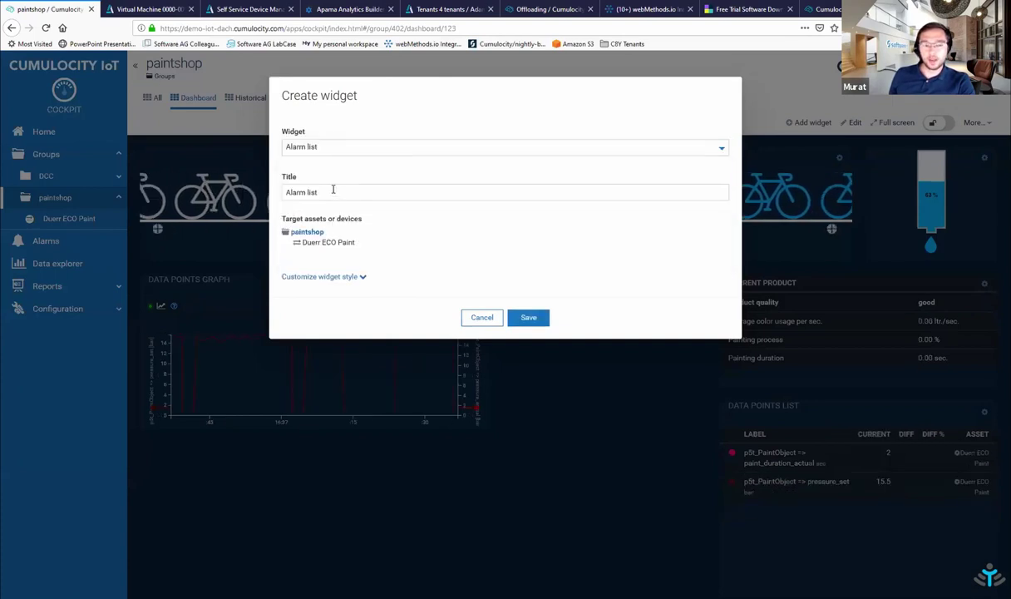
Step: Set Duerr ECO Paint as the alarm source, exclude CLEARED alarms, and save the widget
click(327, 242)
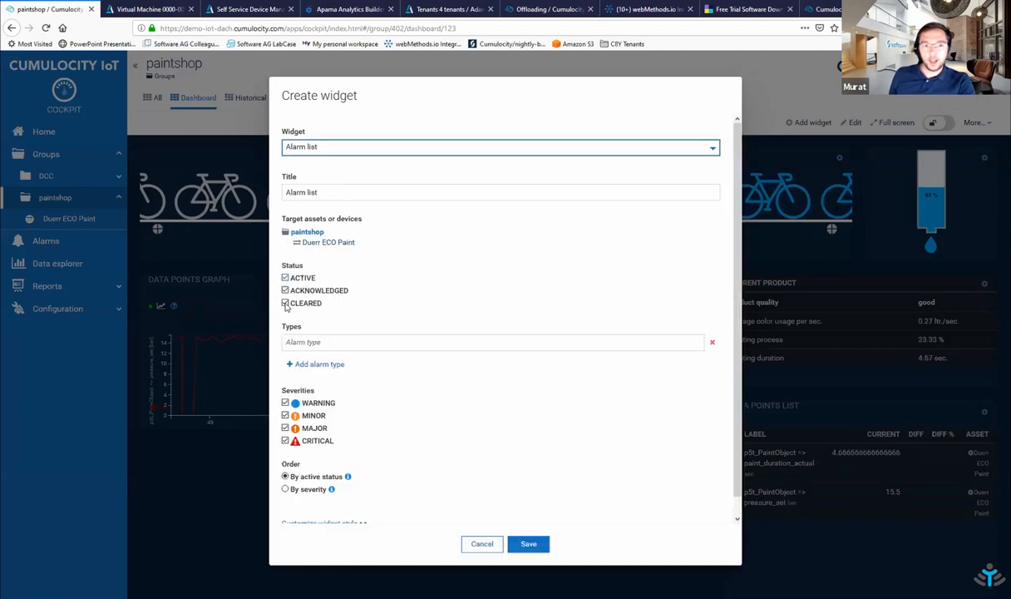
click(285, 303)
click(528, 544)
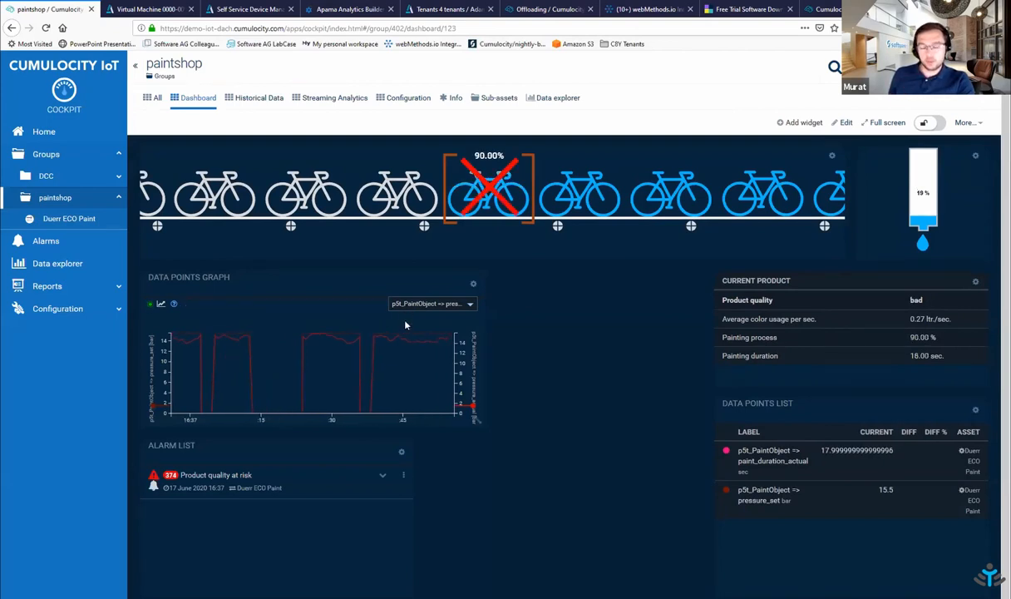
Step: Show the paintshop Historical Data dashboard, glancing at the DataHub Offloading page in between
click(260, 99)
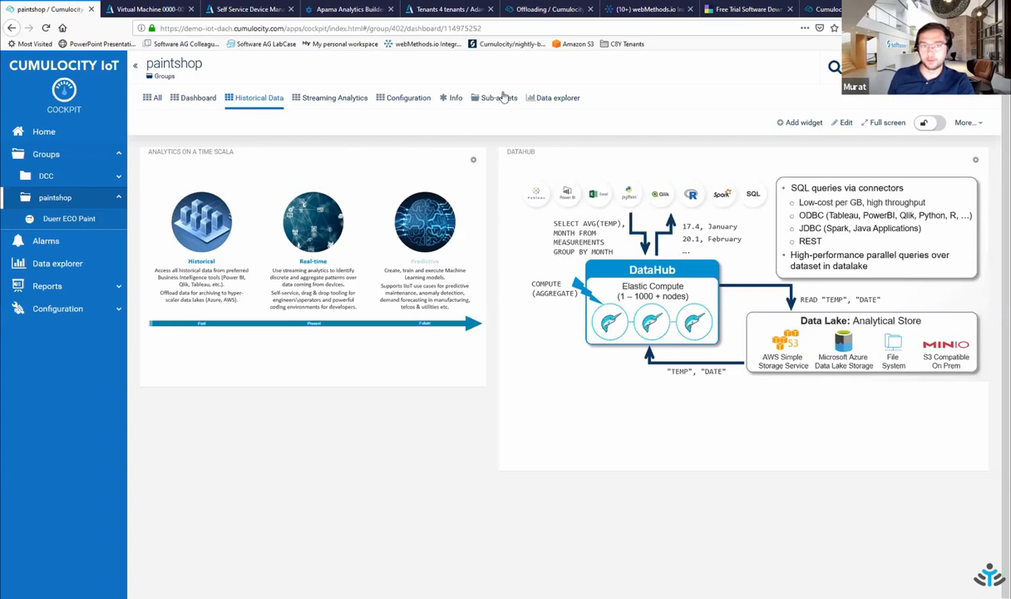
click(532, 9)
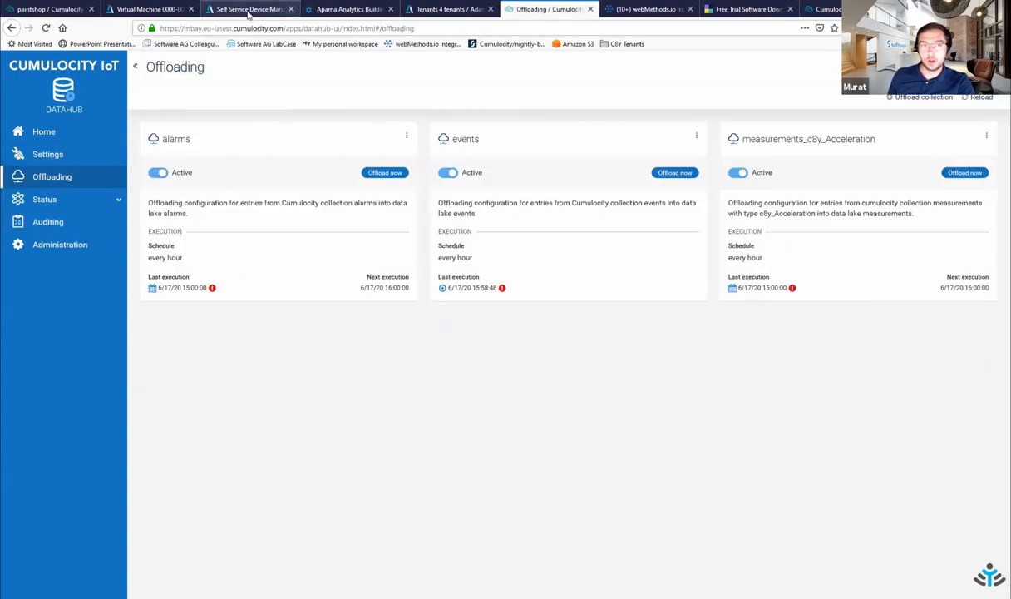
click(49, 9)
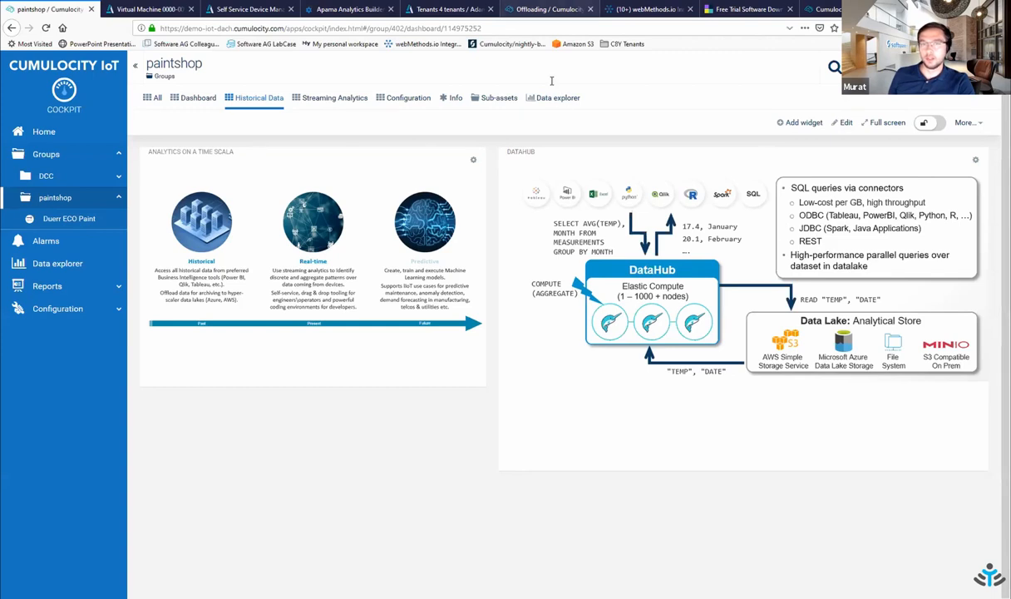
click(545, 9)
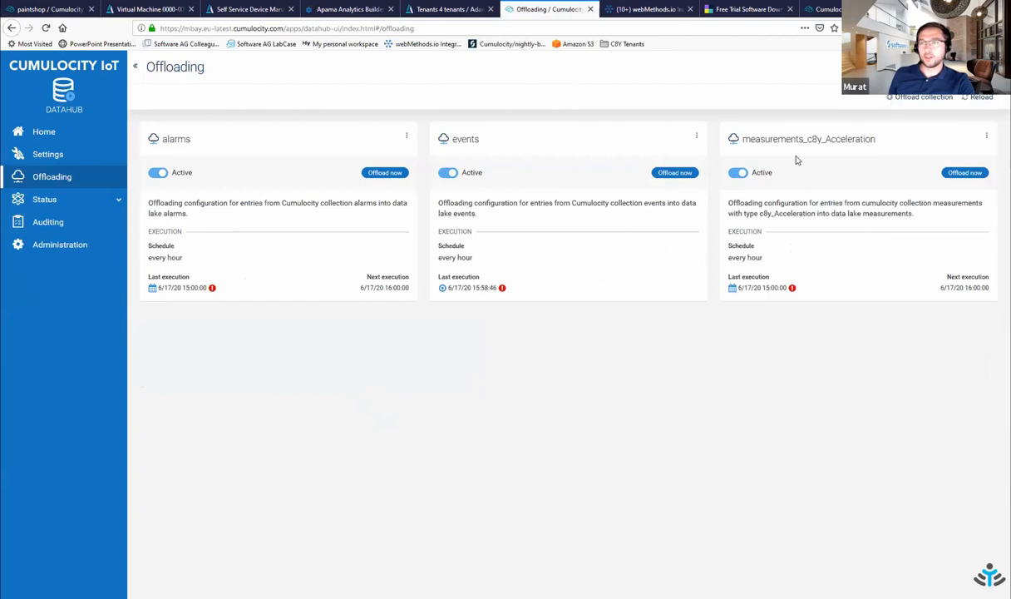
click(915, 98)
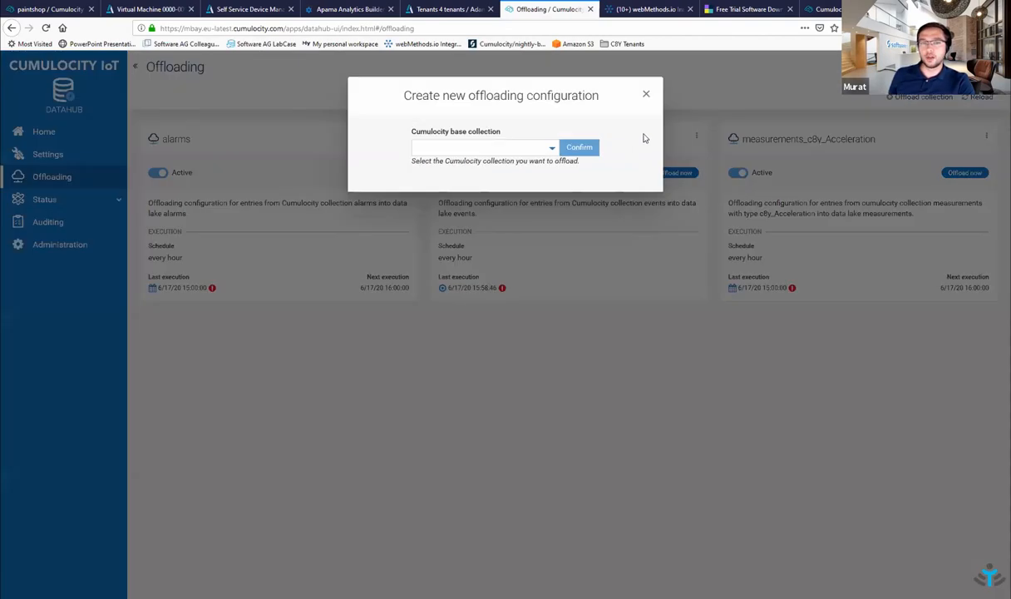
click(533, 148)
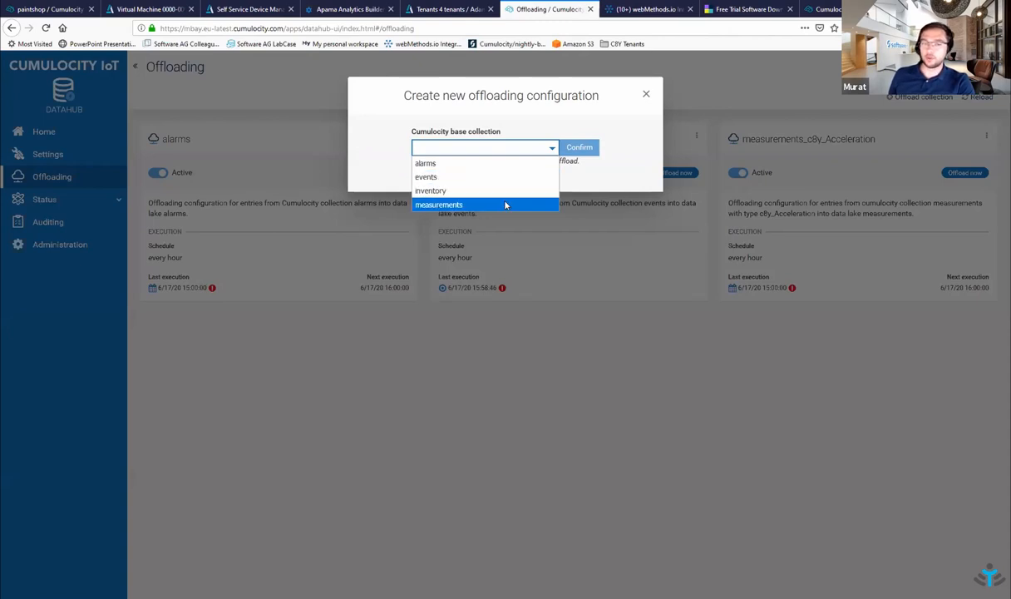
click(647, 93)
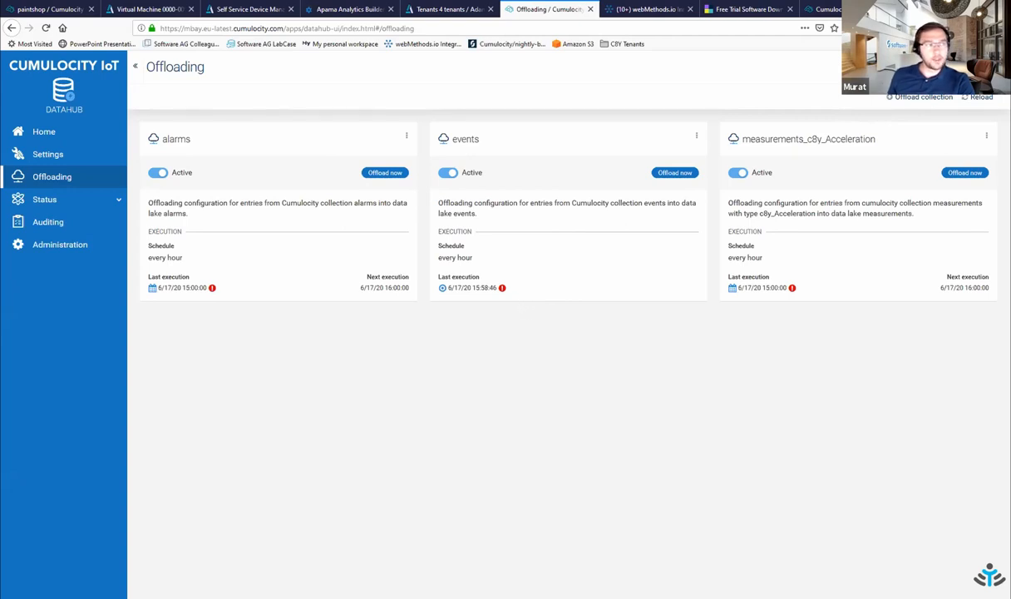
Step: In Power BI, show ax_Pressure on the card, chart pressure by DAY, then minimize the report
key(alt+Tab)
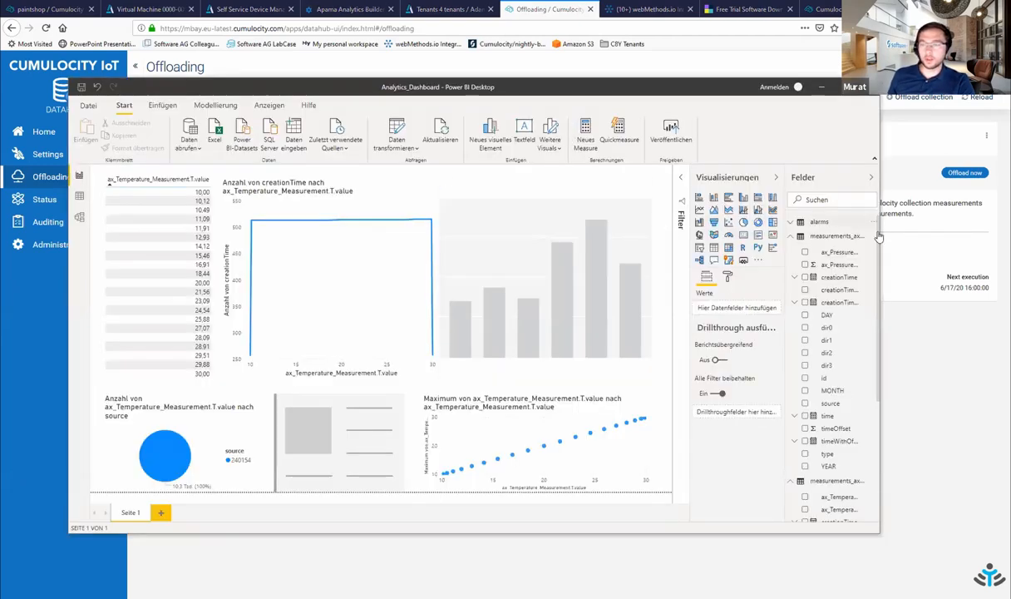
drag(881, 234, 896, 234)
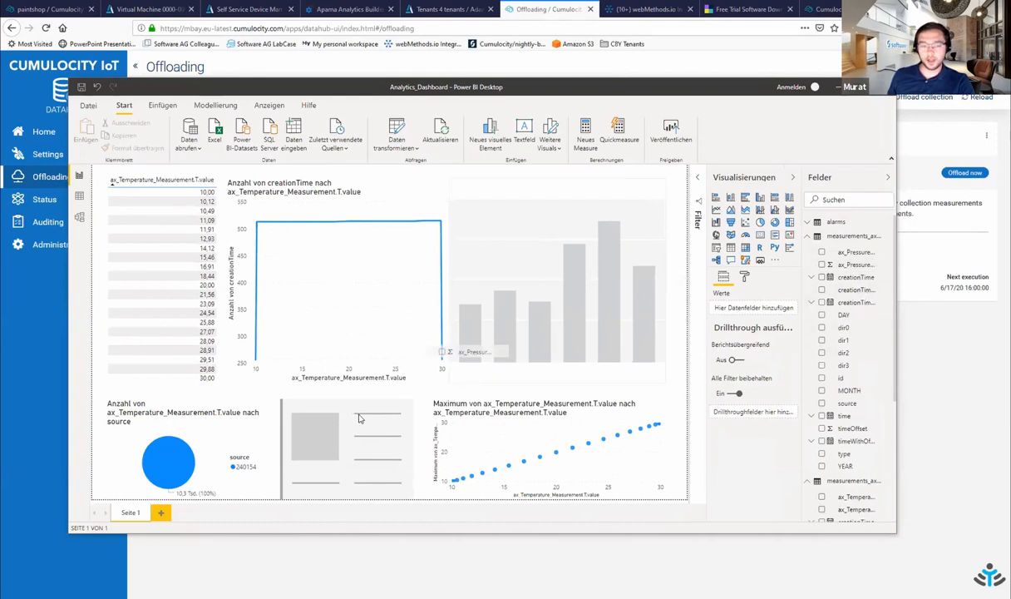
drag(855, 264, 349, 425)
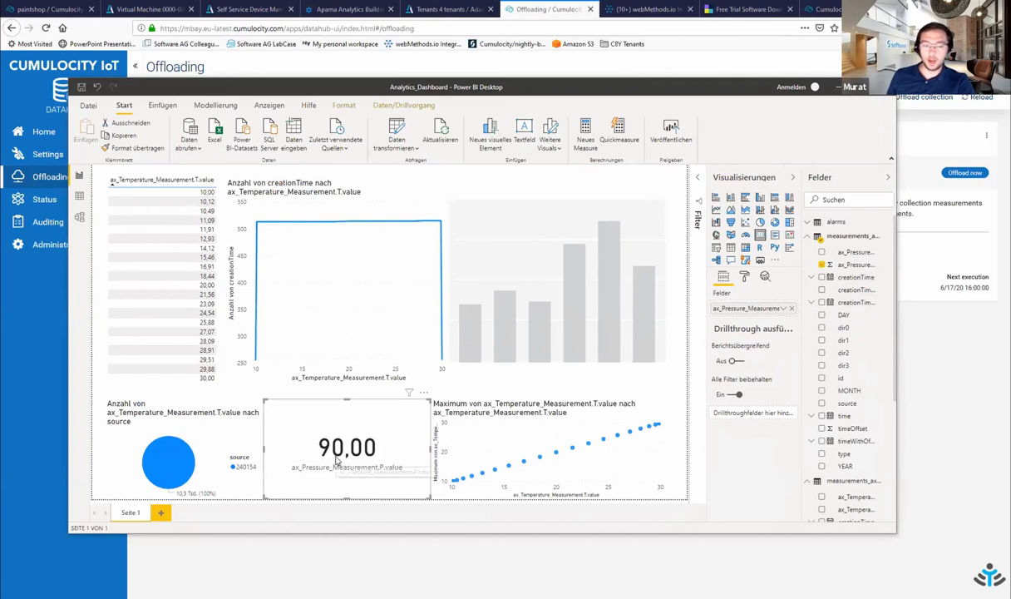
mouse_move(341, 458)
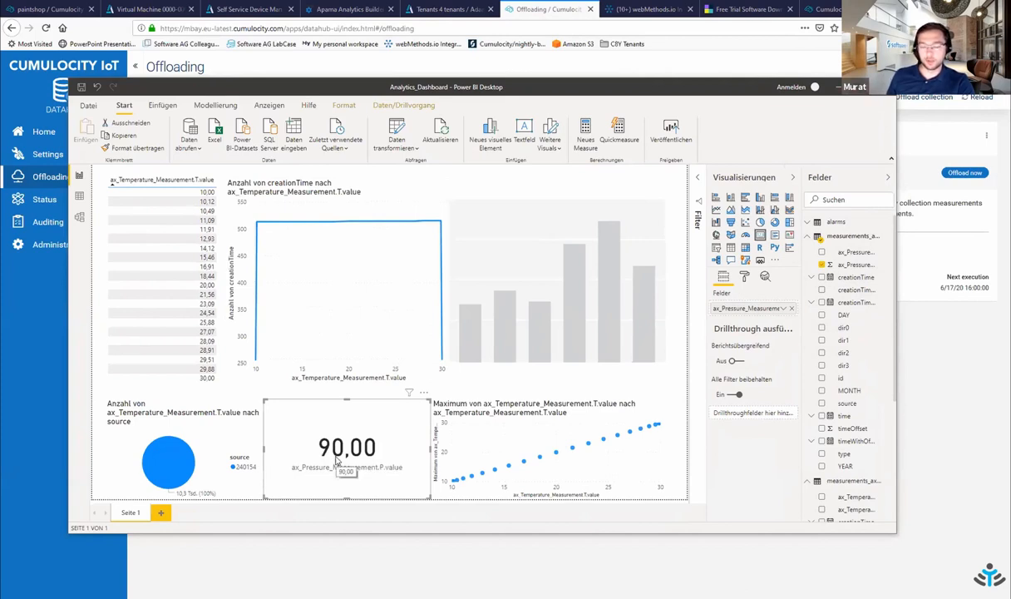
drag(848, 252, 596, 289)
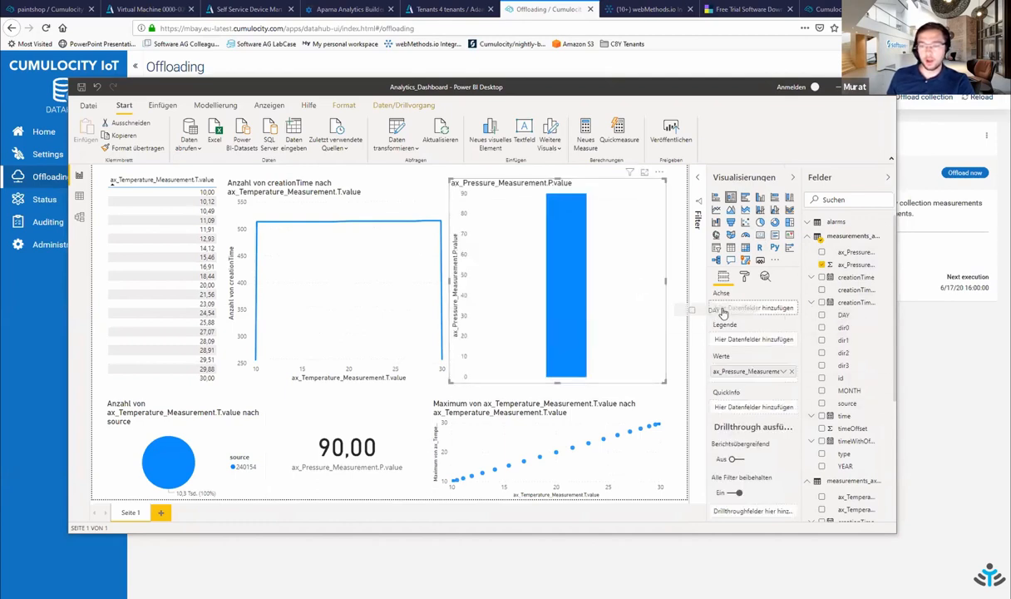
drag(729, 316, 728, 317)
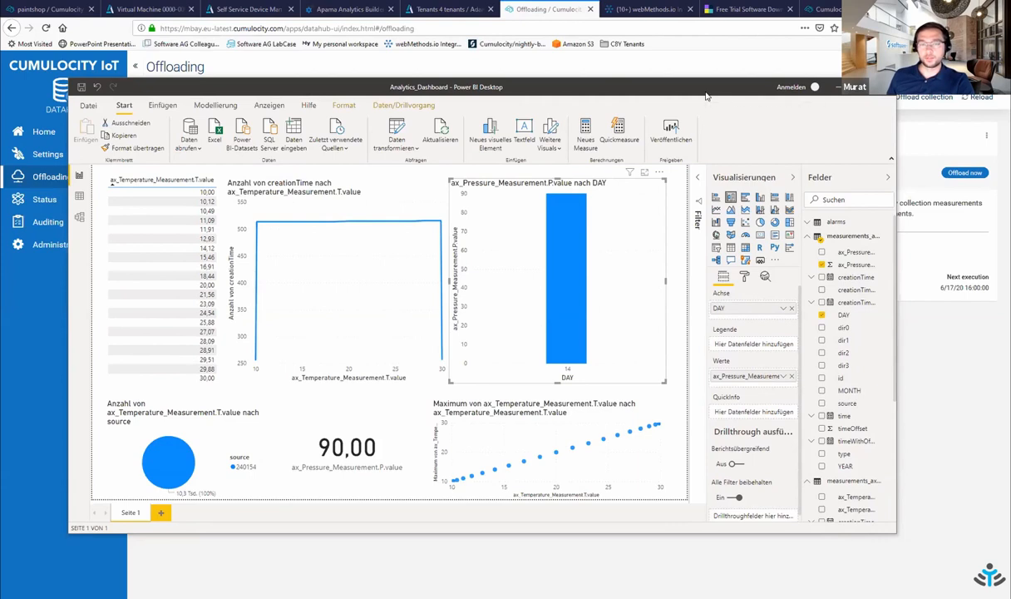
click(897, 80)
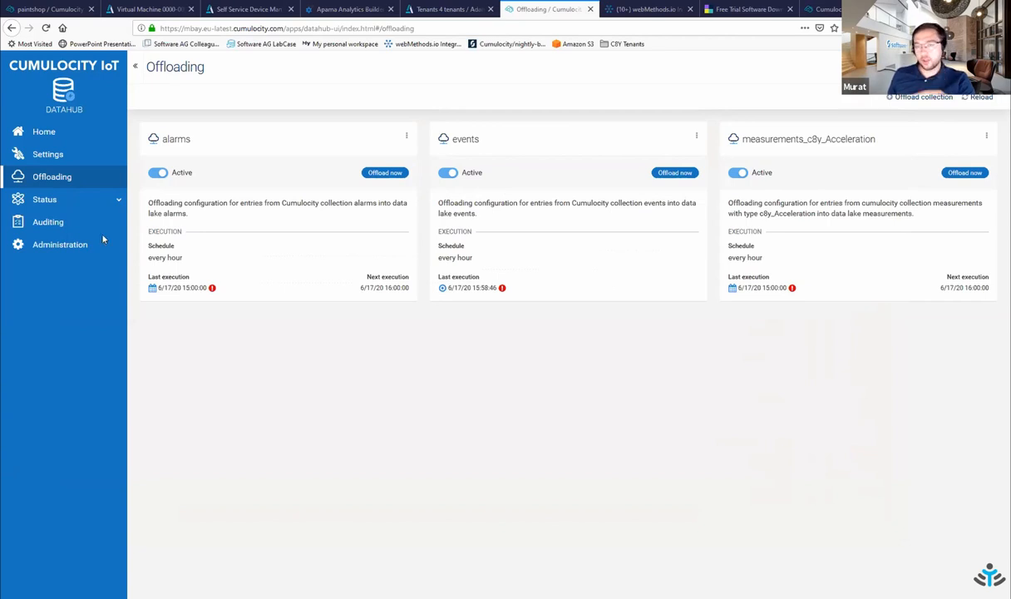
Step: Peek at the app switcher, then move to the Self Service Device Management page
click(919, 79)
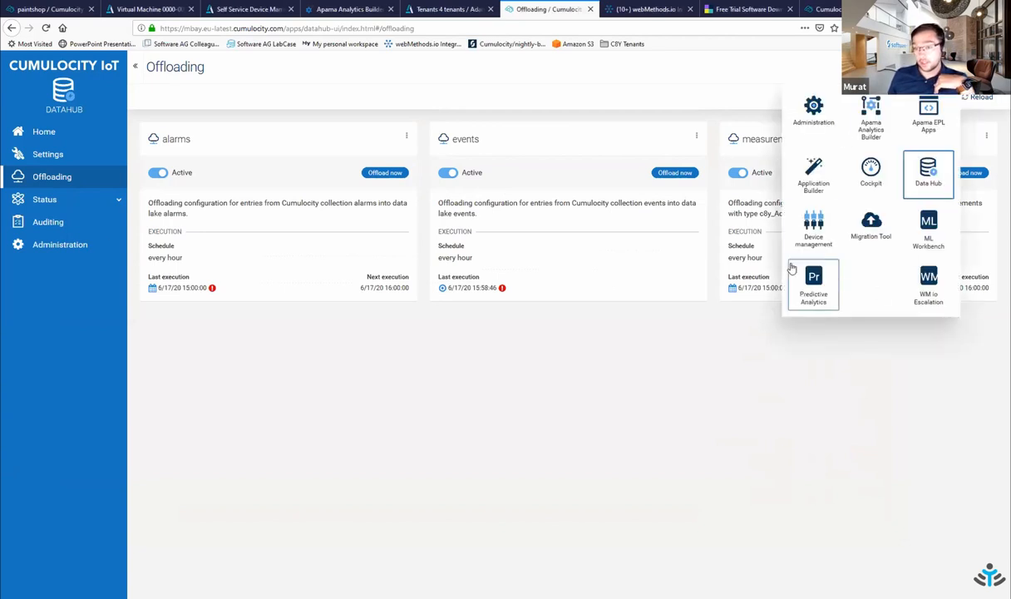
click(745, 490)
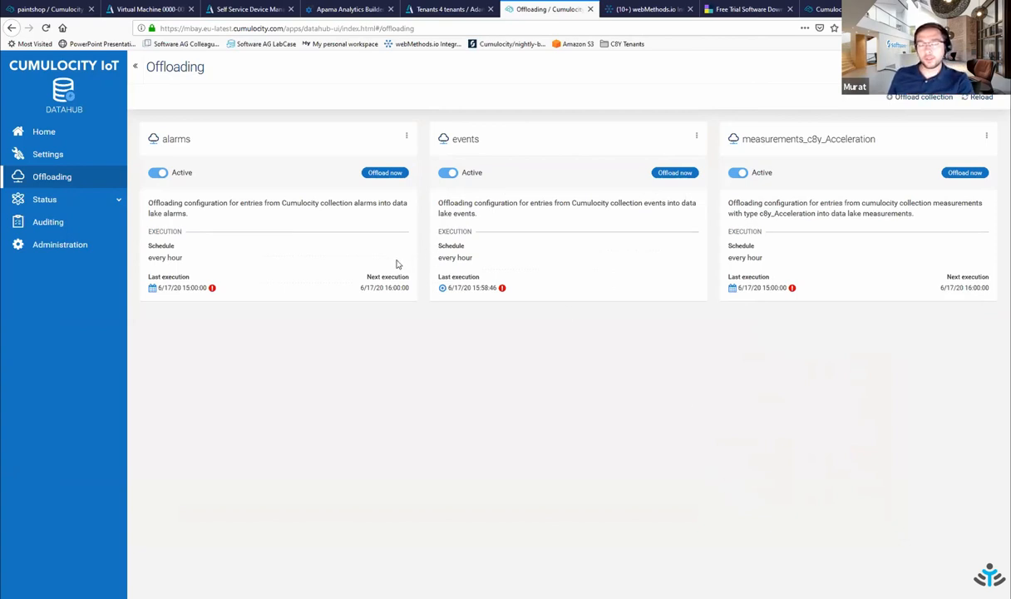
click(242, 9)
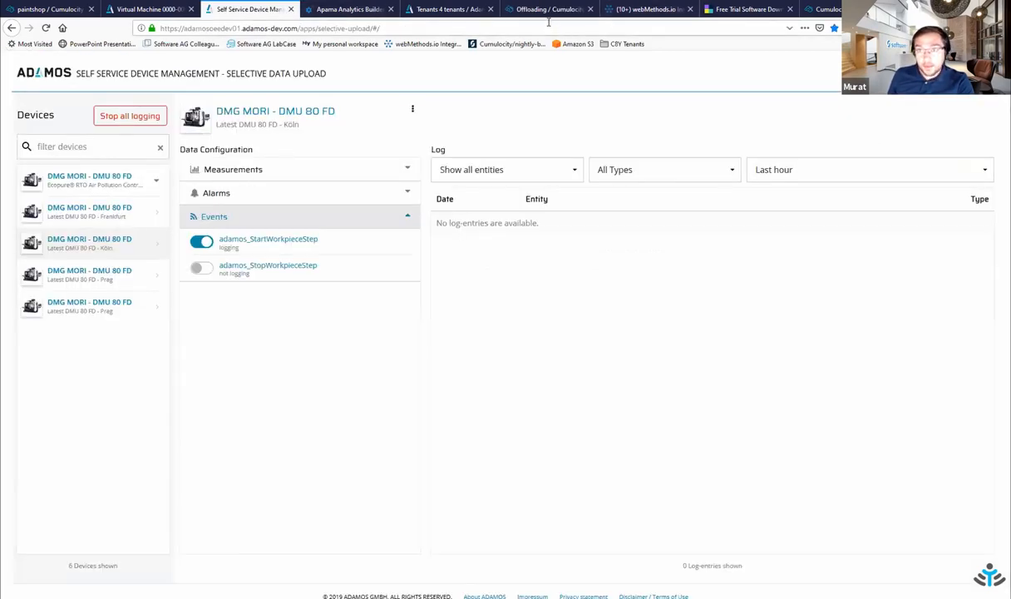
Step: Switch to the ADAMOS Administration subtenants page
click(549, 10)
key(ctrl+shift+Tab)
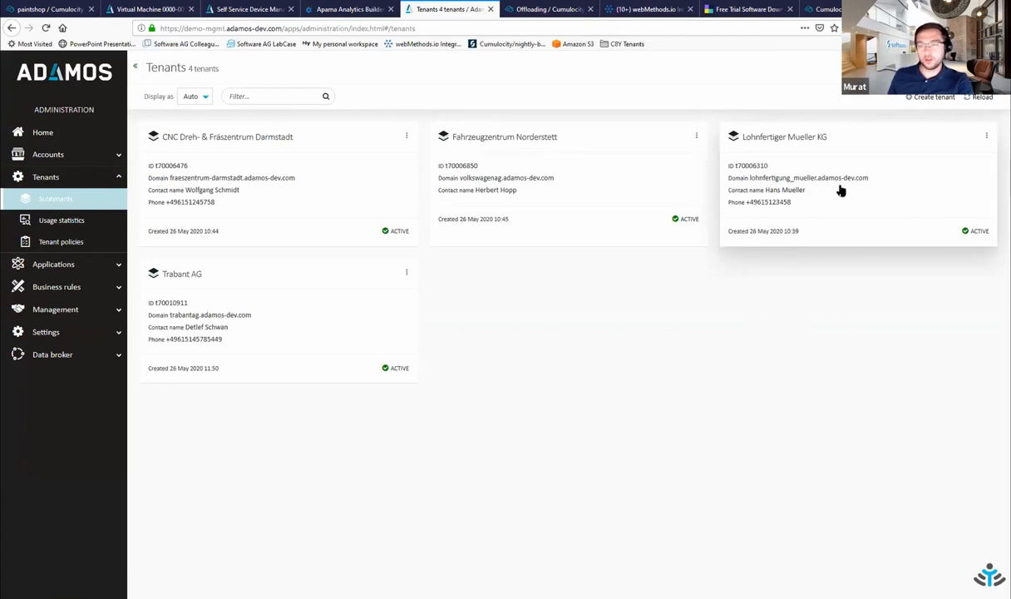
Step: Open Lohnfertiger Mueller KG's Applications tab and subscribe it to Apama Analytics Builder
click(798, 178)
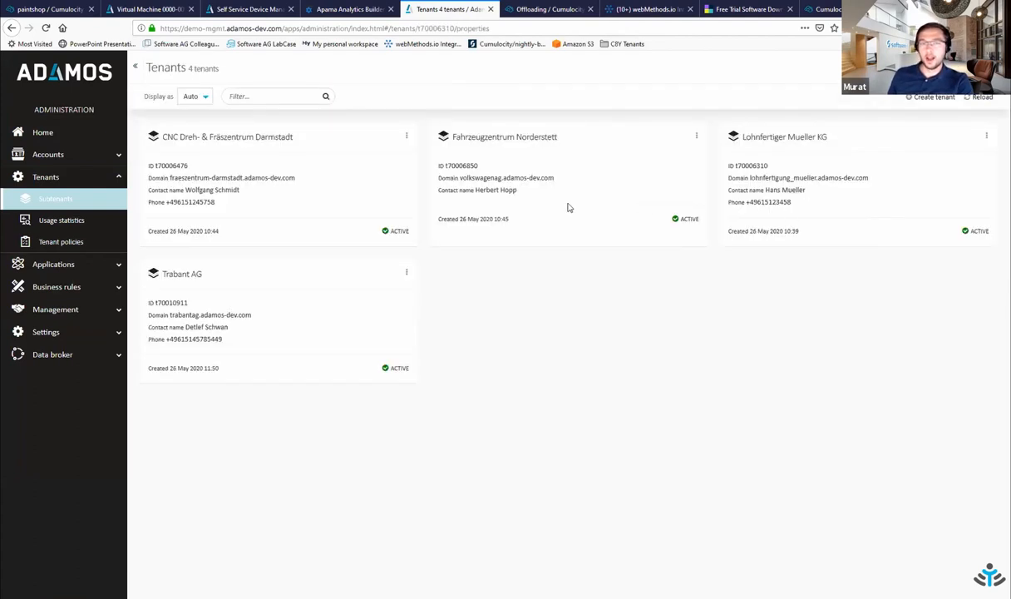
click(218, 98)
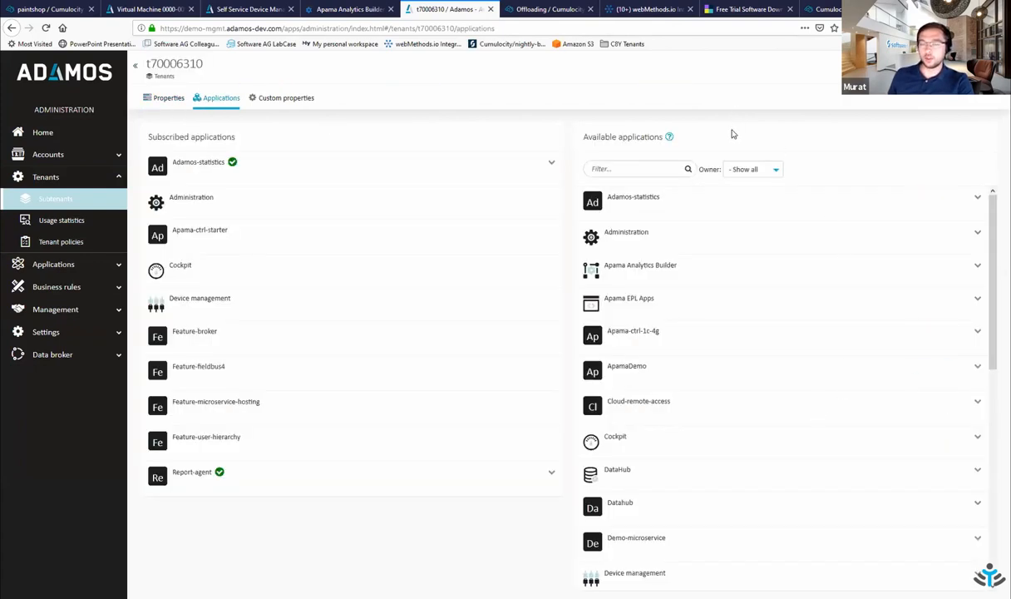
mouse_move(931, 268)
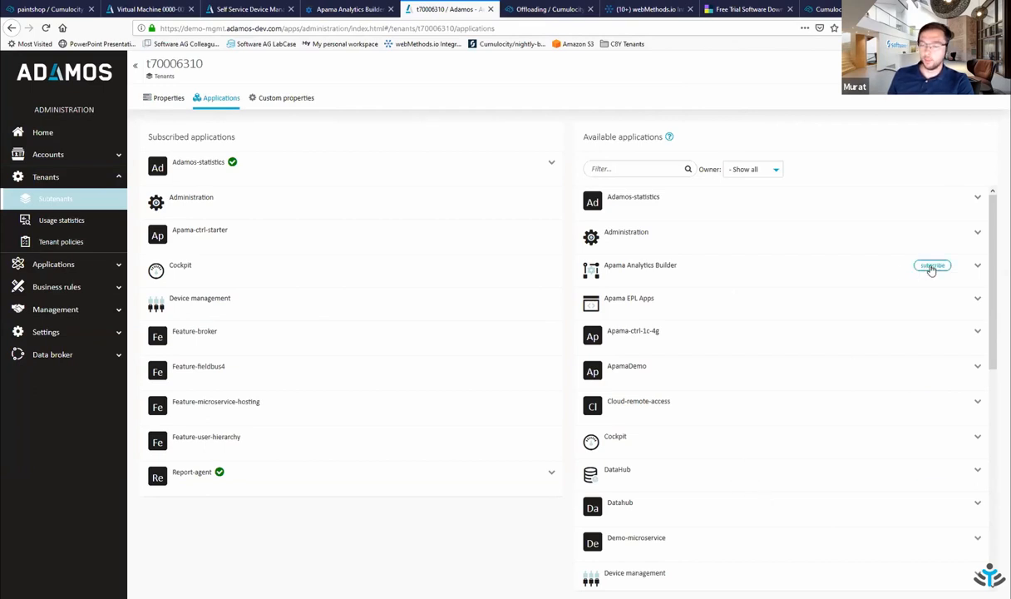
click(931, 267)
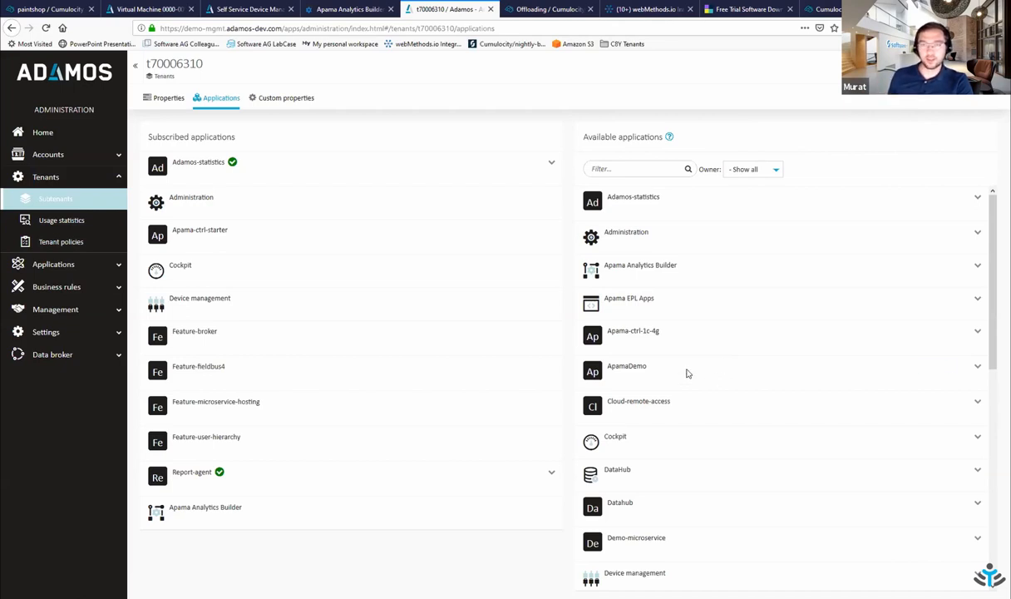
Step: Switch to the webMethods.io Industrial-IoT flow and nudge the canvas into view
key(ctrl+Tab)
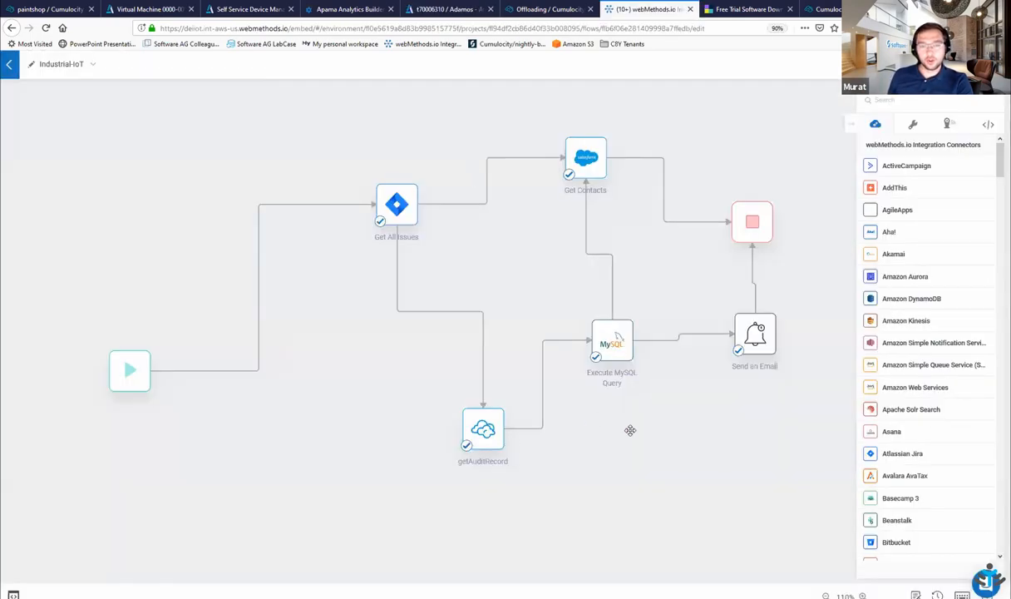
drag(608, 470, 597, 474)
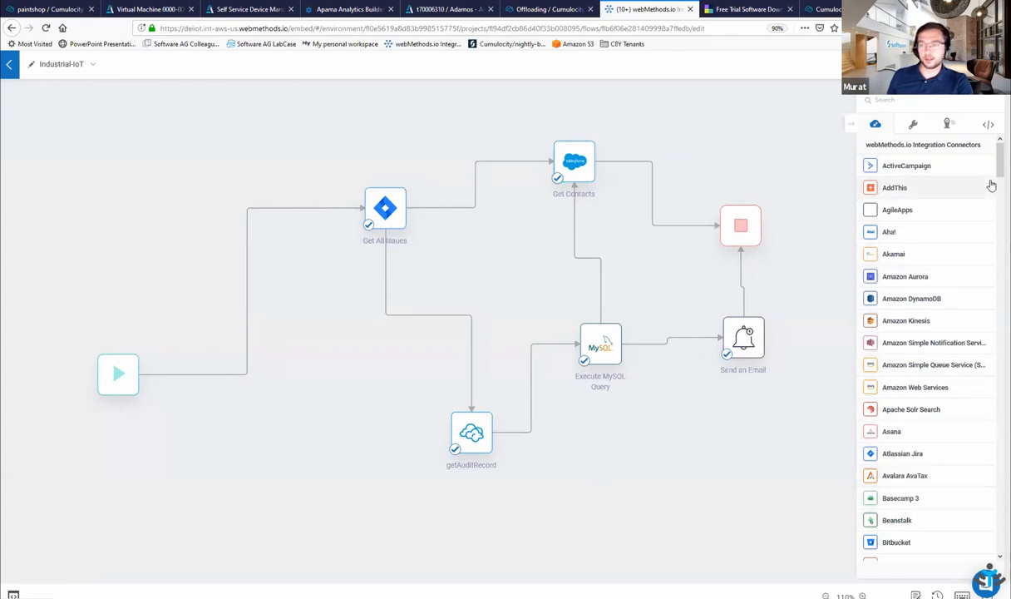
drag(999, 167, 999, 258)
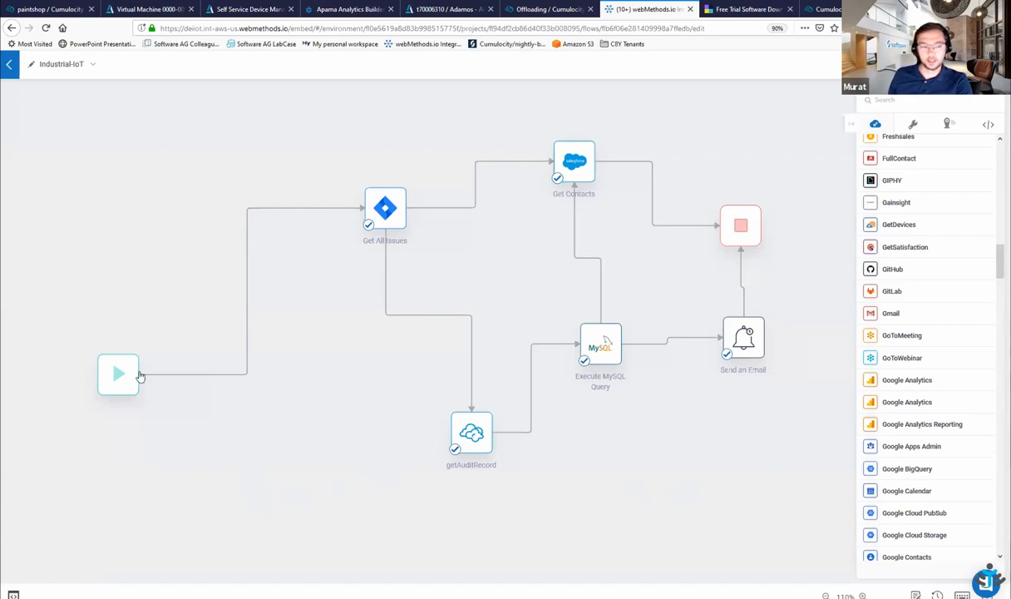
mouse_move(118, 374)
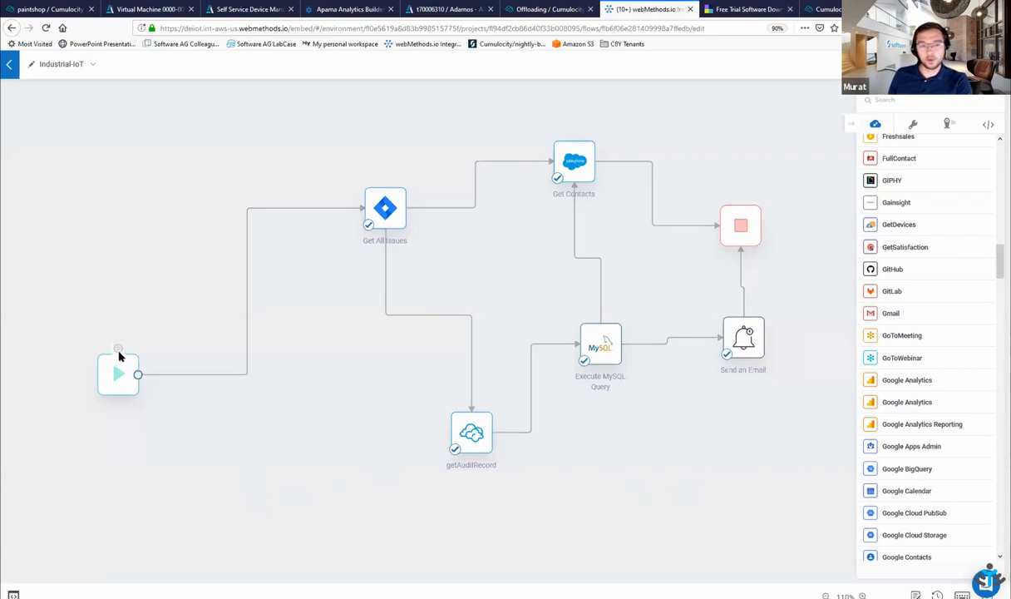
Step: Set the flow's Start node to the Cumulocity trigger 'MAC ID Event: Alarm' and confirm
double_click(119, 358)
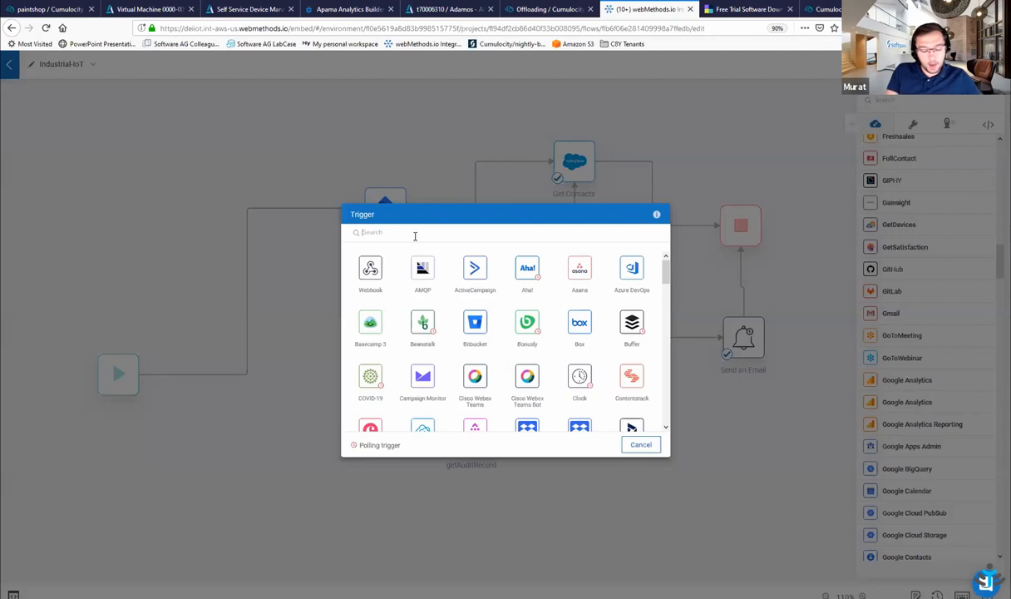
text(cumu)
click(371, 273)
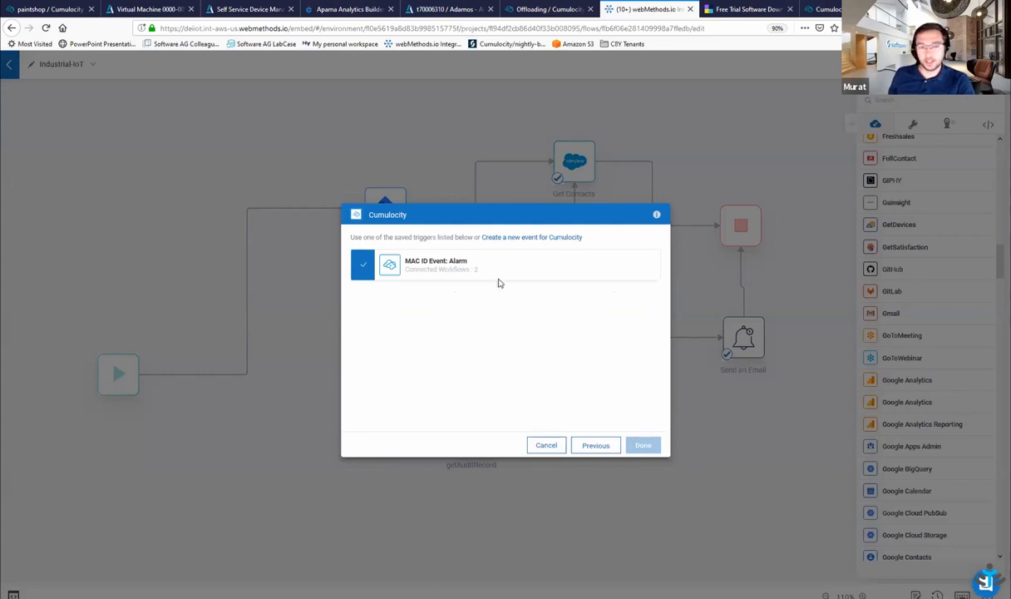
click(465, 268)
click(432, 266)
click(640, 445)
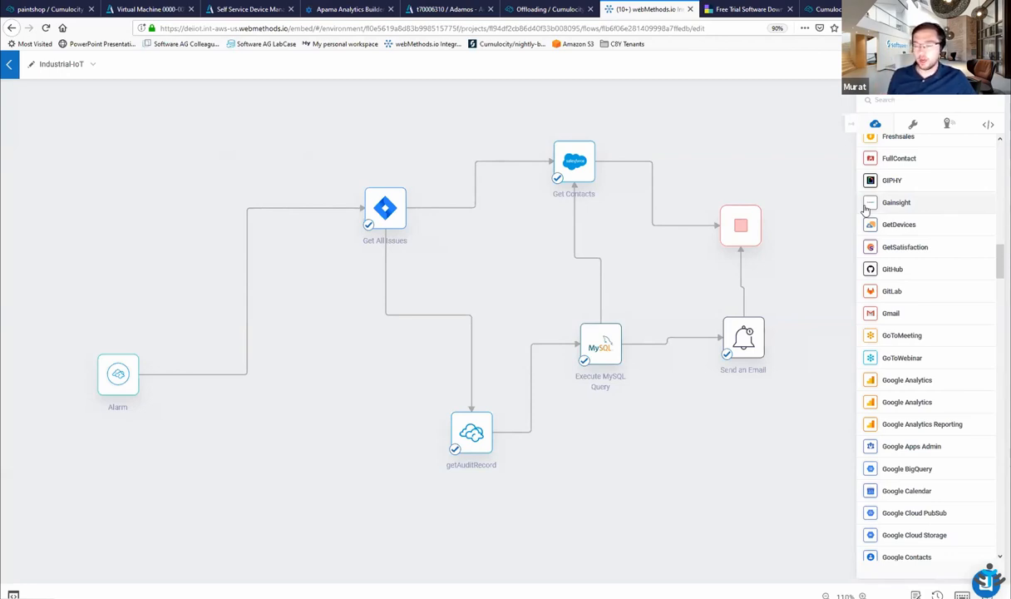
Step: Add a Magento eCommerce Platform step connected after Get Contacts via a 'mage' connector search
click(891, 100)
text(mage)
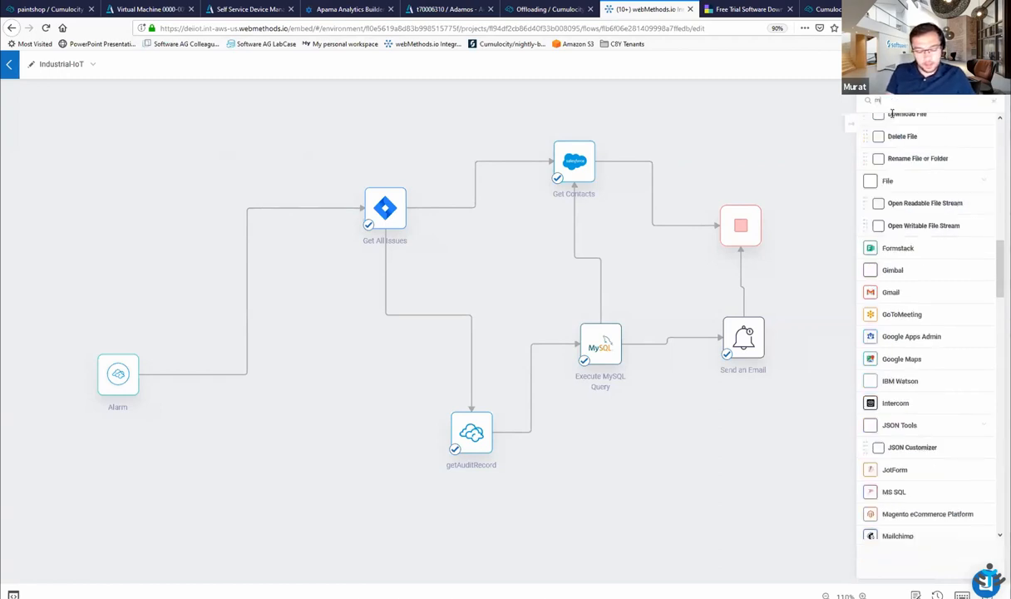
drag(775, 142, 726, 144)
drag(596, 161, 707, 146)
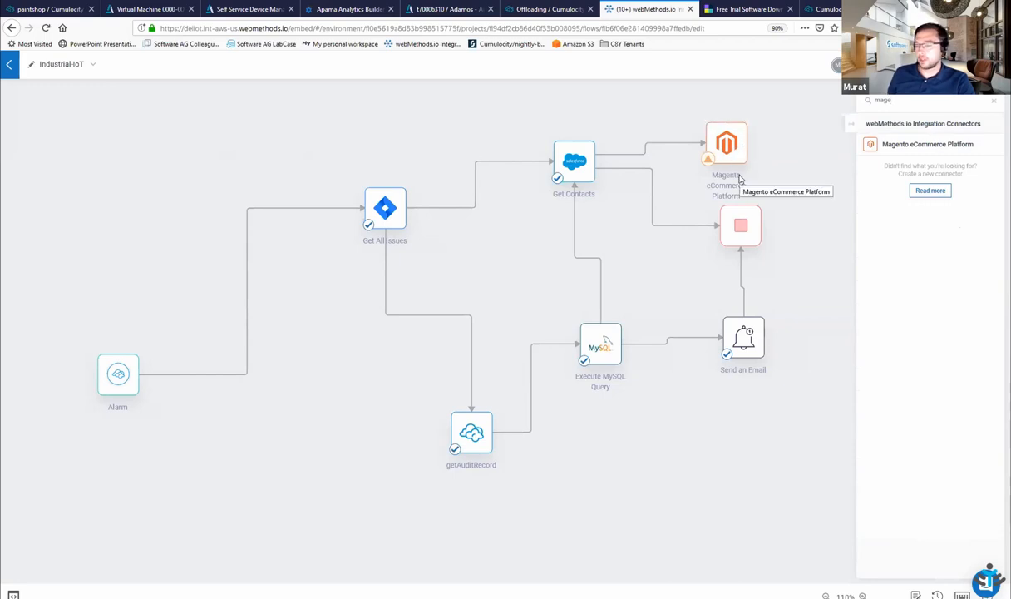
Step: Search 'sap' and place a SAP Cloud for Customer (C4C) OData v2.0 step beside Magento
key(ctrl+a)
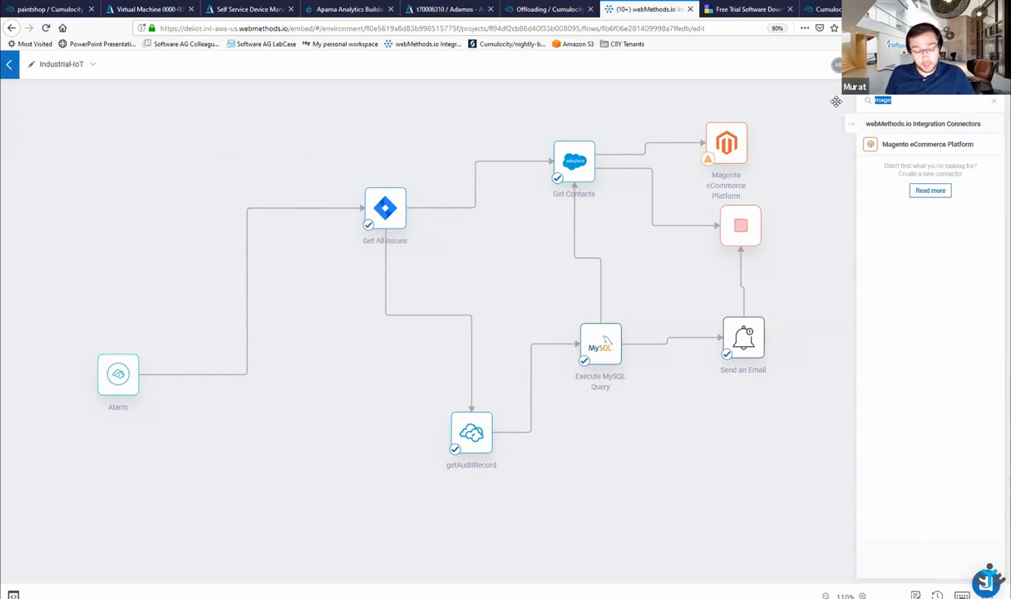
text(sap)
mouse_move(870, 144)
mouse_down()
mouse_move(792, 193)
mouse_move(812, 180)
mouse_up()
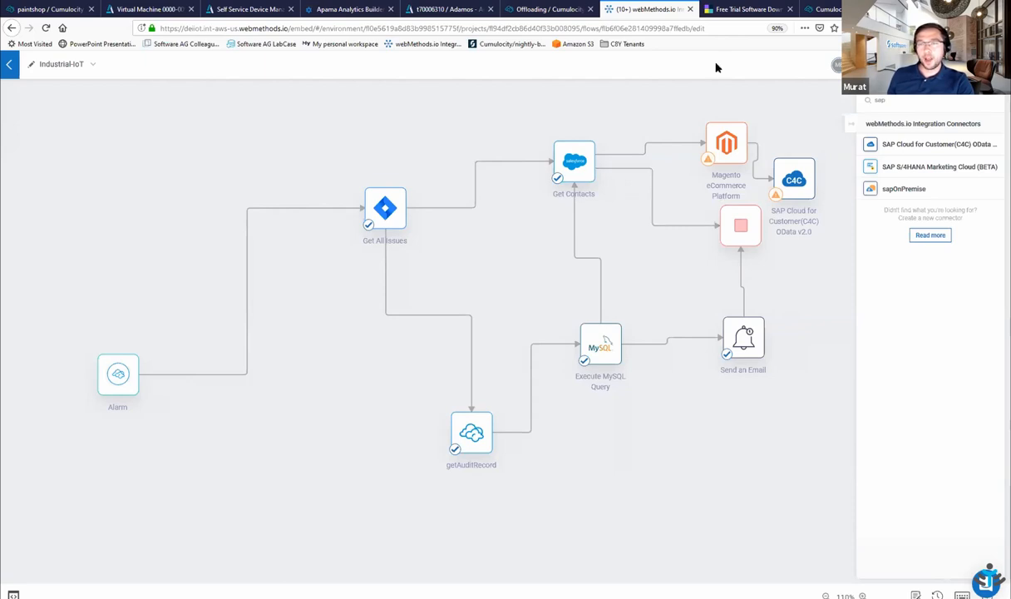
Step: Switch to the Software AG free trials page with the Cumulocity IoT Free Trial registration
click(744, 9)
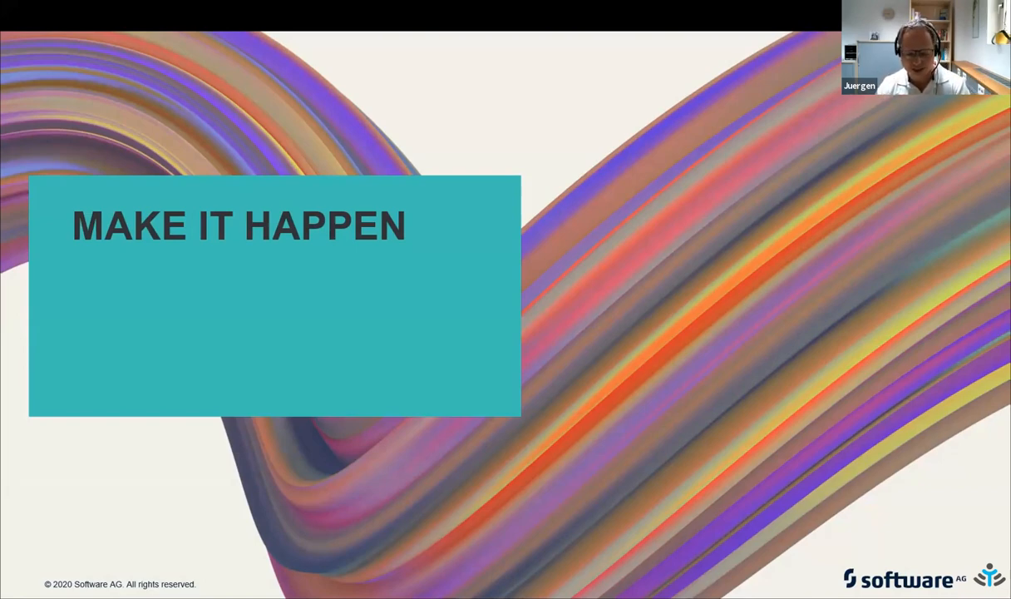
Step: Advance the closing slides toward the final Software AG logo slide
key(Right)
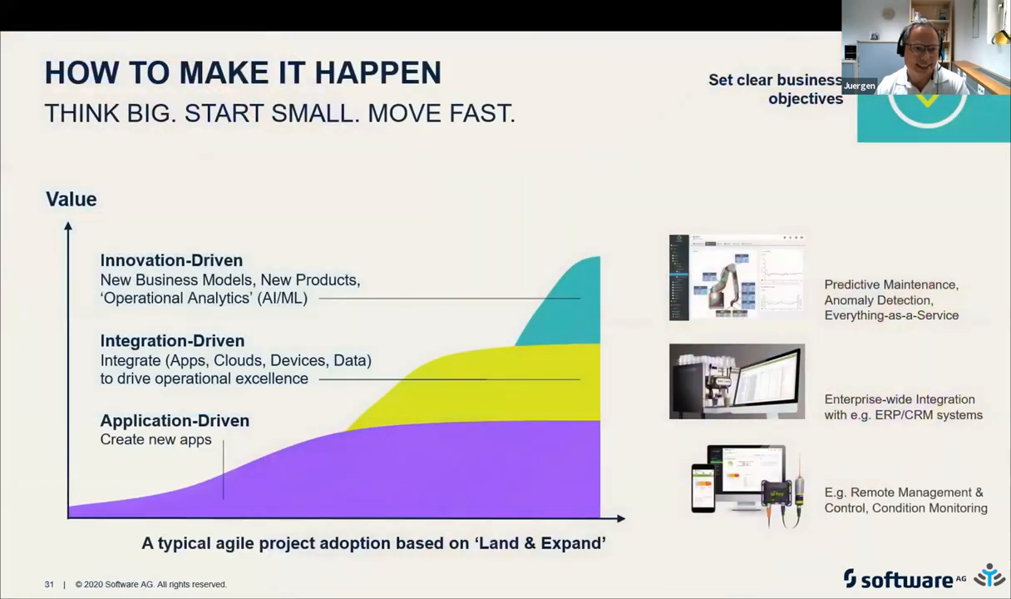